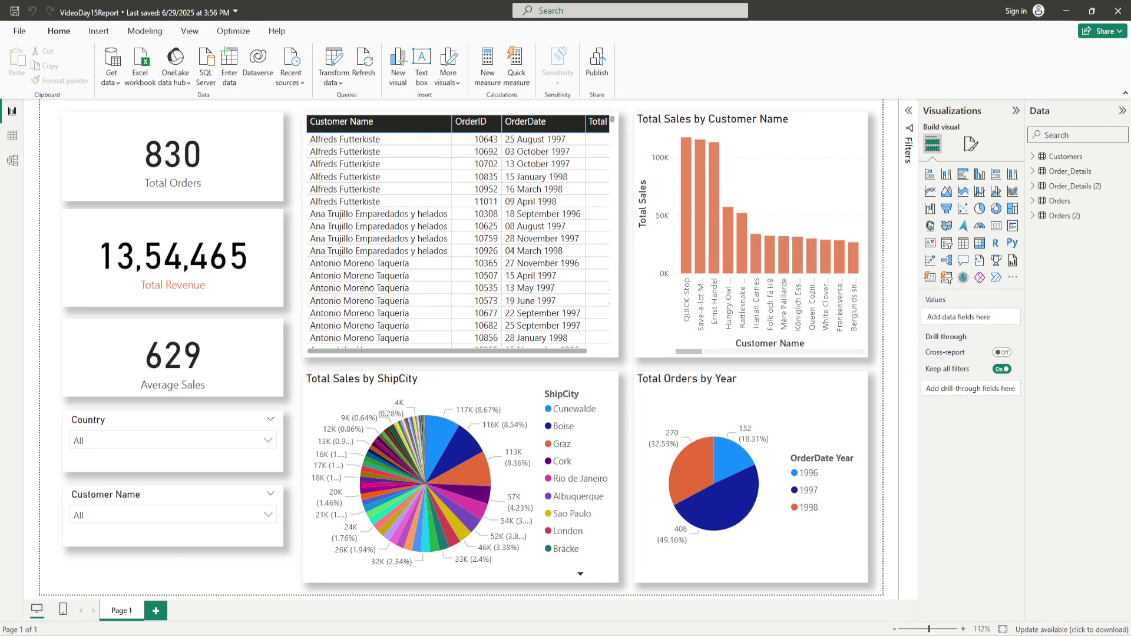
- Open Transform data in Power Query Editor and switch to the Orders query
click(343, 83)
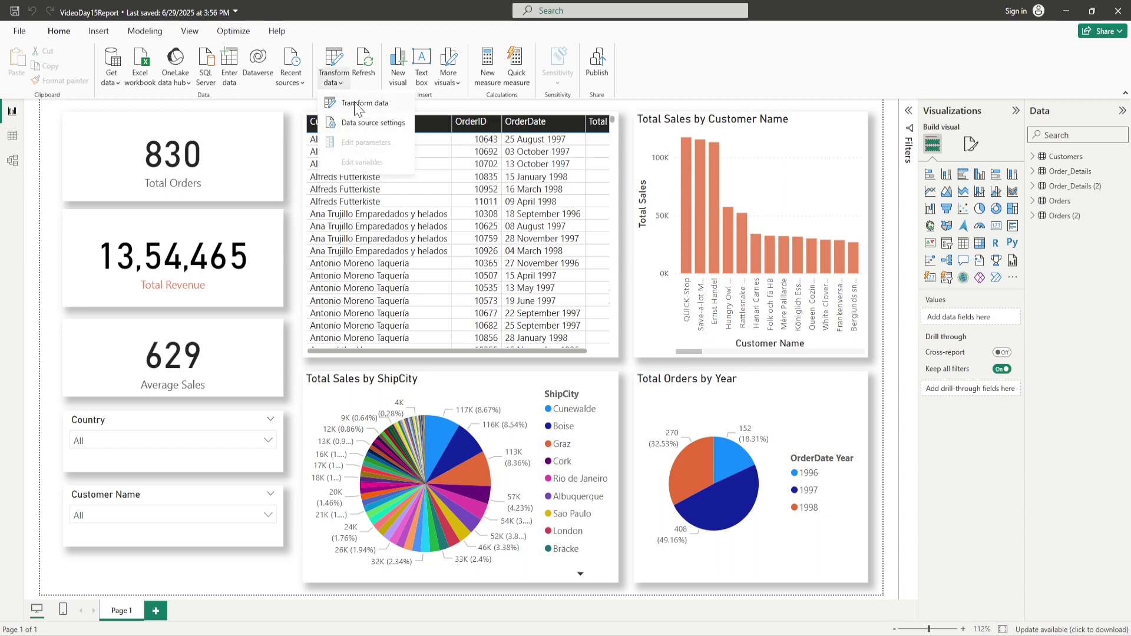
click(356, 103)
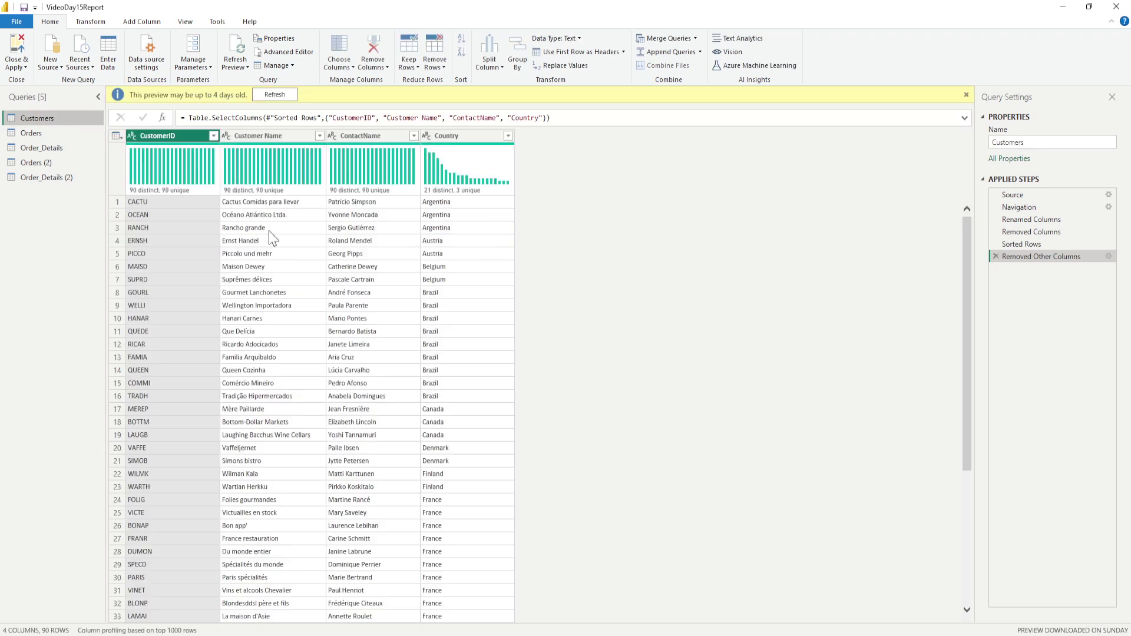
click(32, 135)
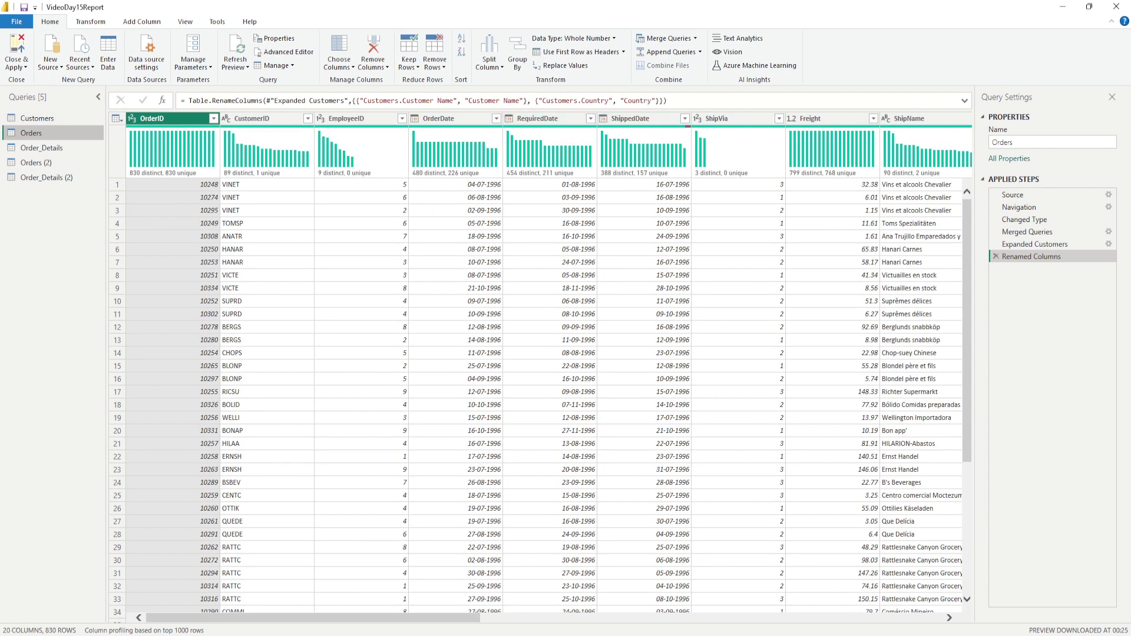
click(949, 618)
click(949, 618)
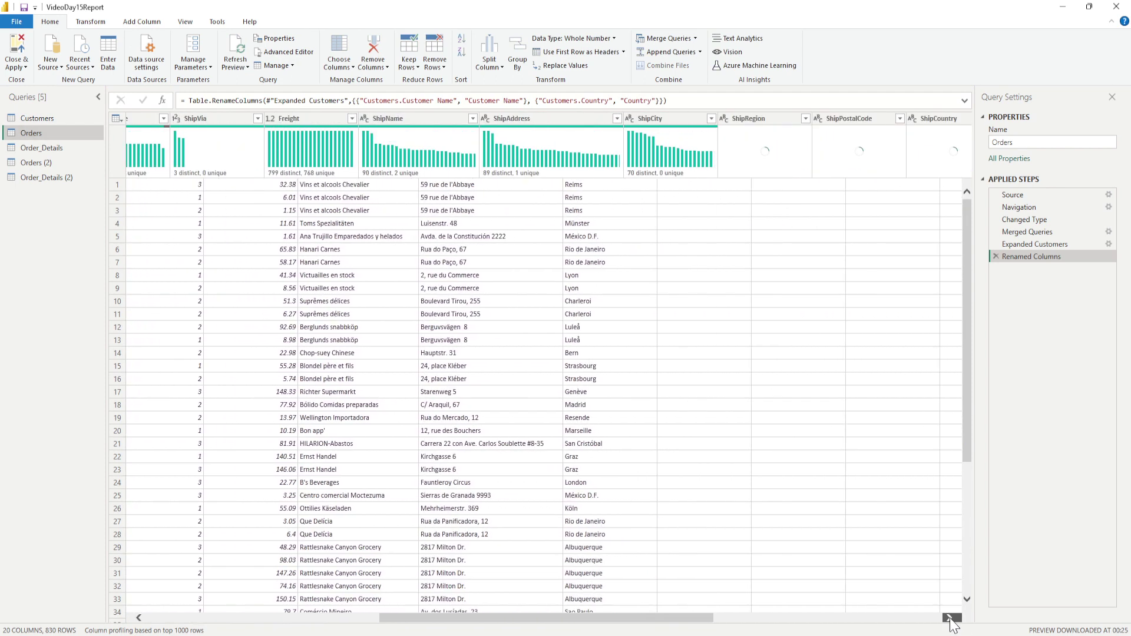
- Inspect the ShipName, ShipAddress, ShipCity, ShipRegion, ShipPostalCode and ShipCountry column profiles
click(295, 120)
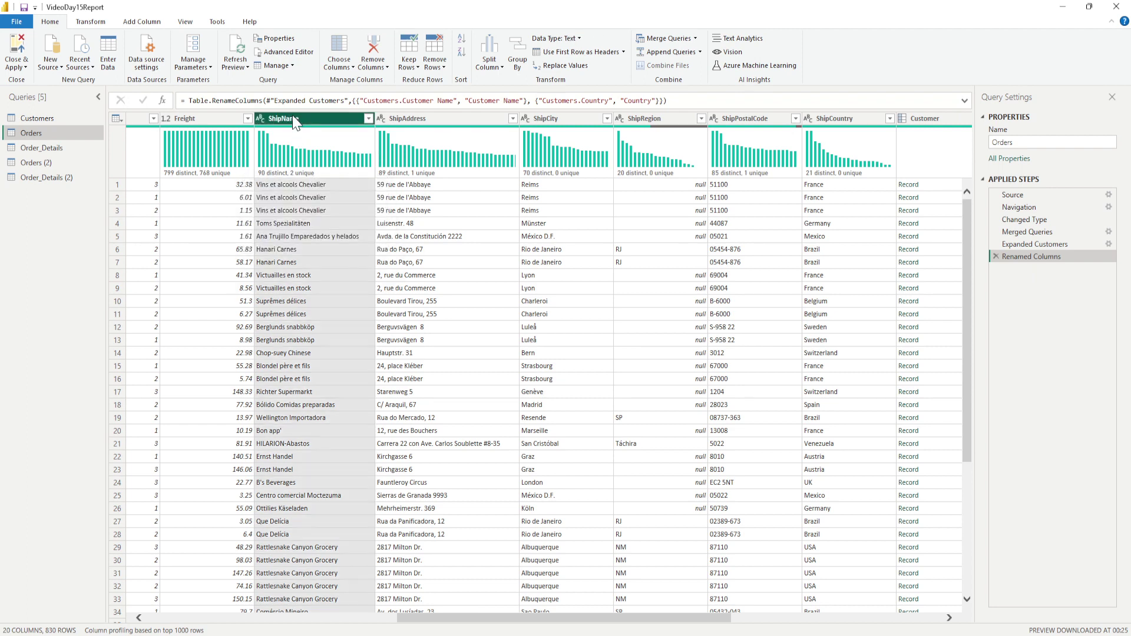
ctrl+click(414, 120)
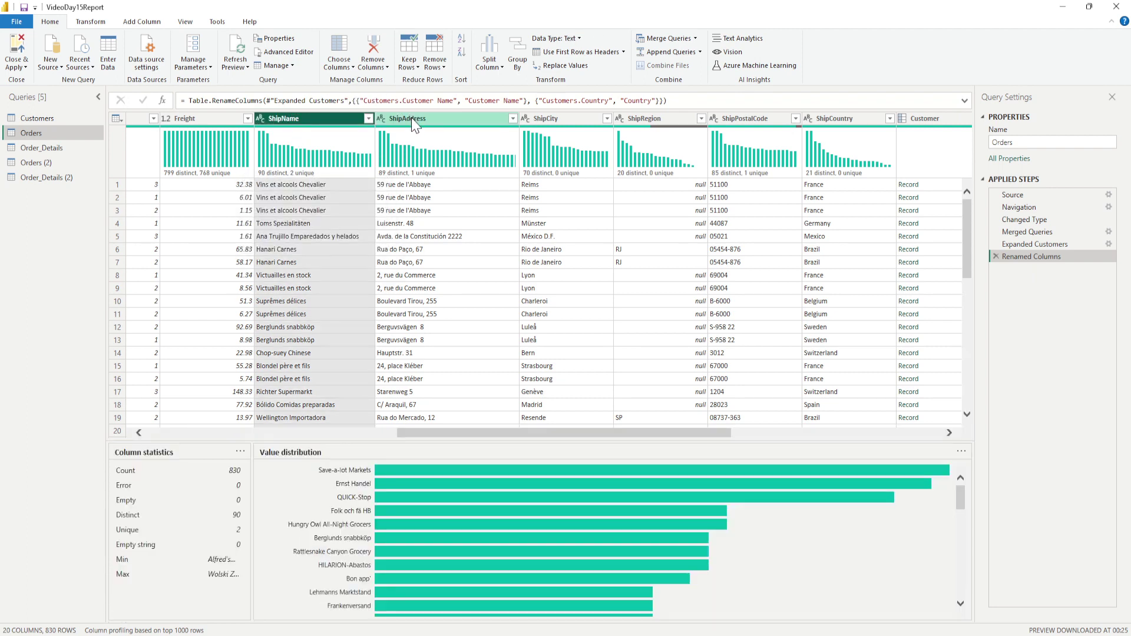
click(576, 123)
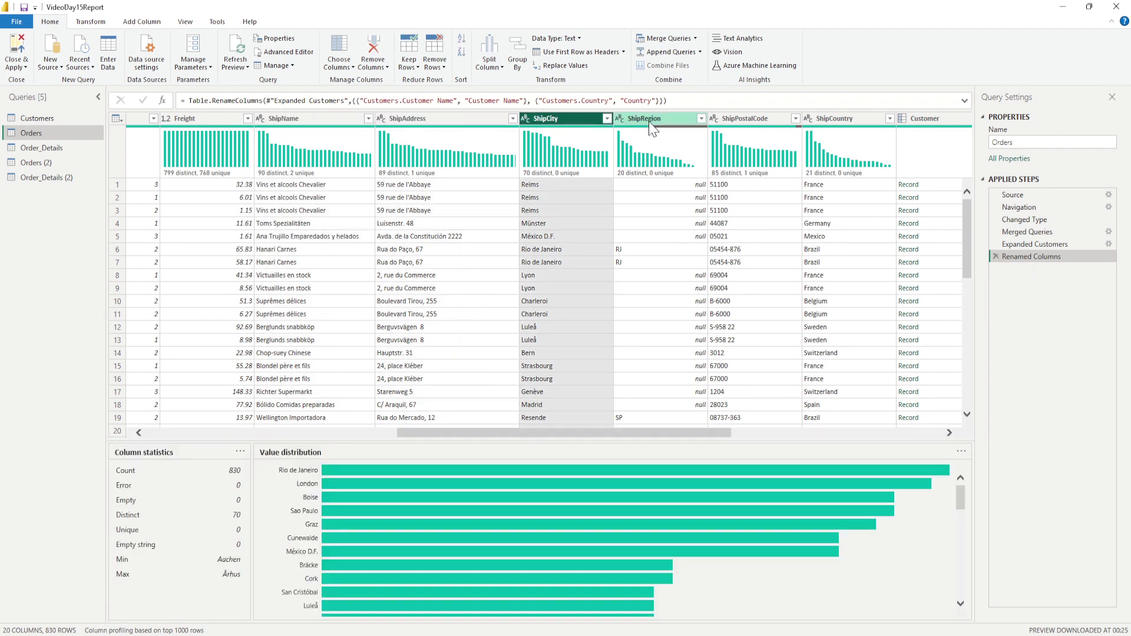
click(650, 124)
click(761, 124)
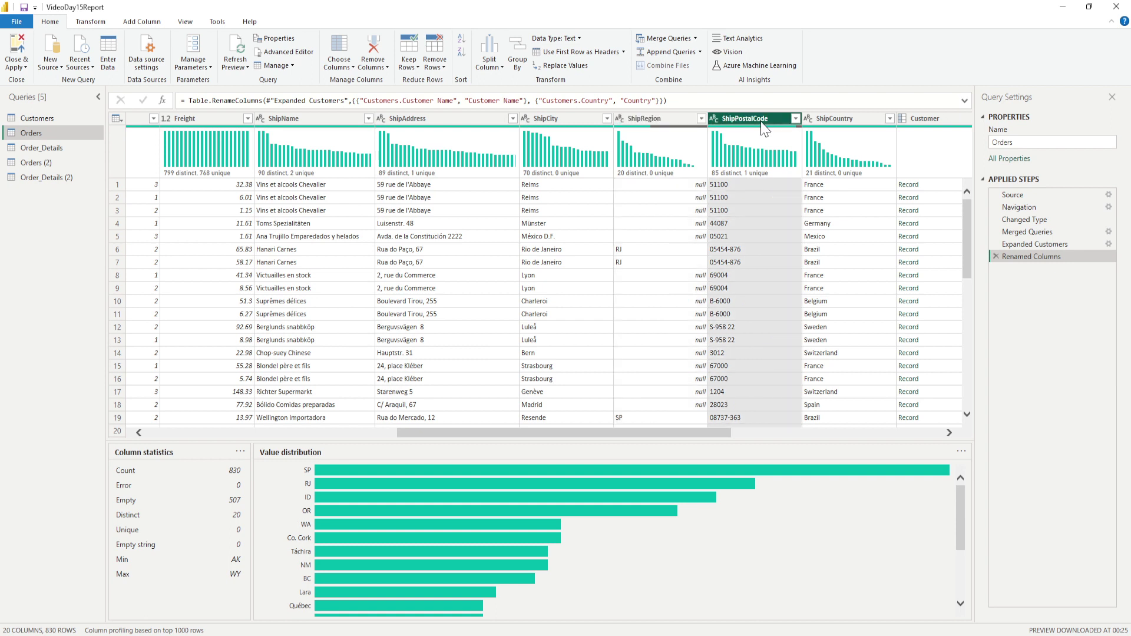
click(844, 122)
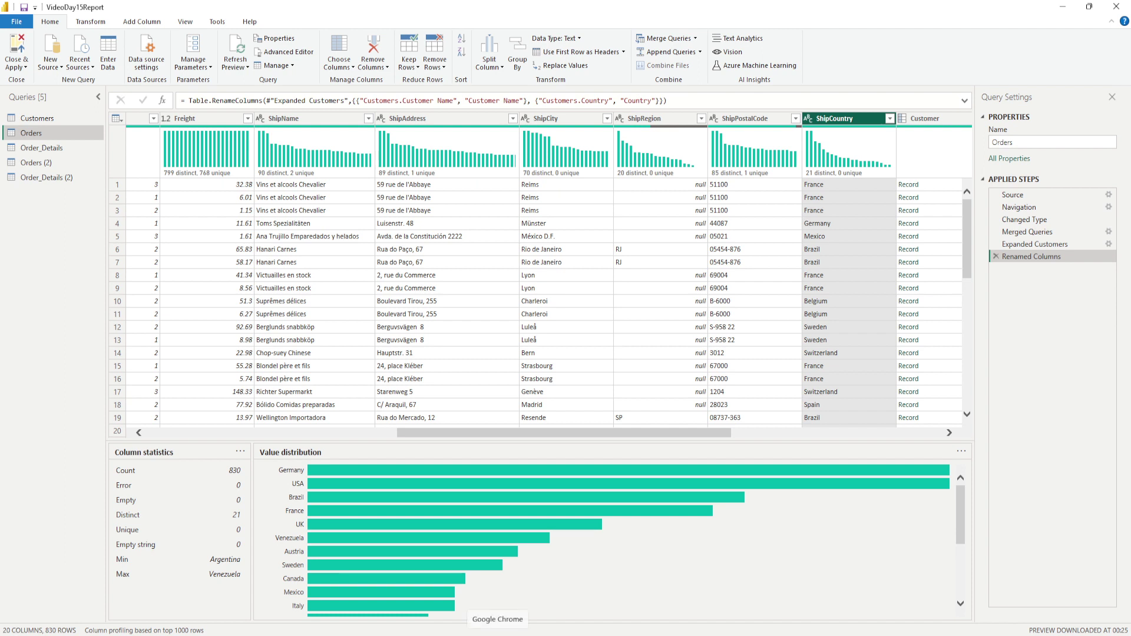
- Select ShipName through ShipCountry and choose Merge Columns for the six ship columns
click(287, 119)
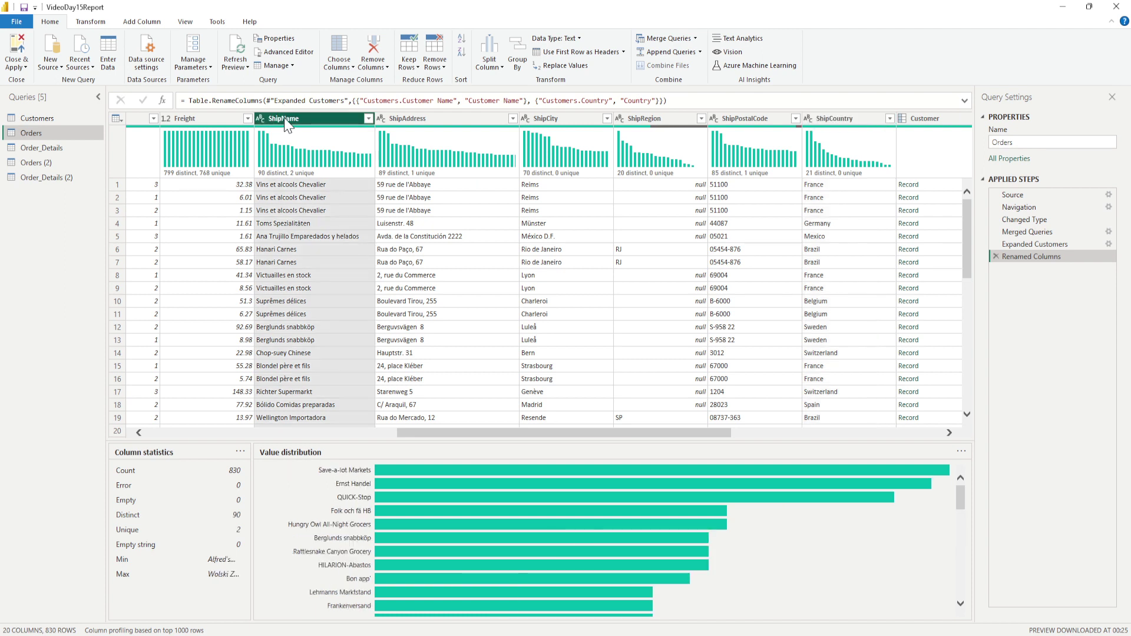
ctrl+click(433, 123)
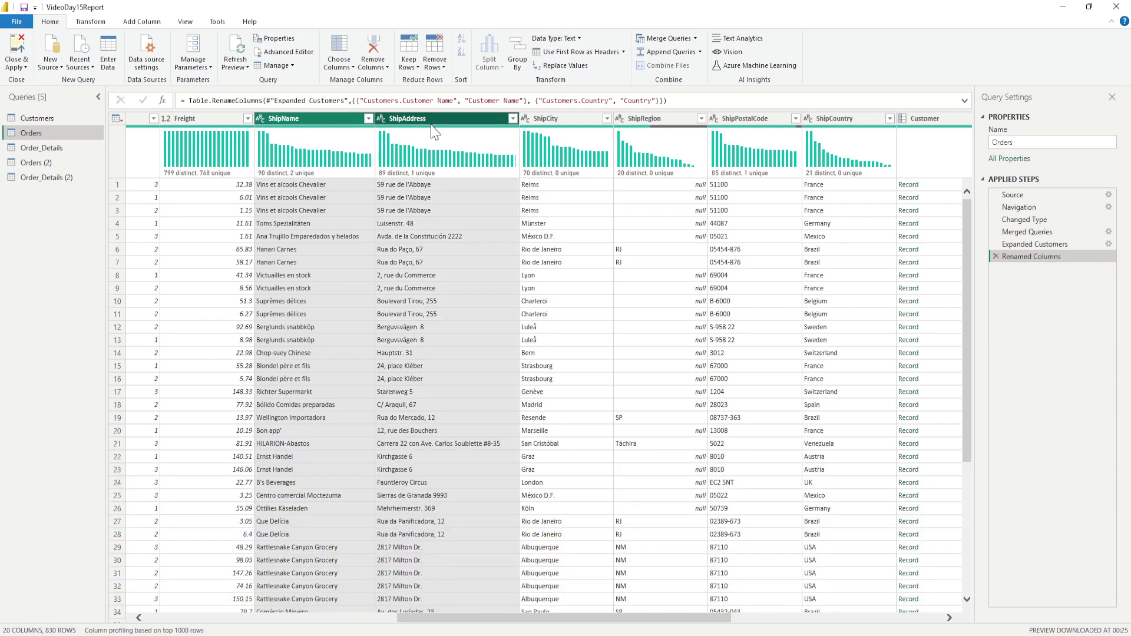
ctrl+click(545, 124)
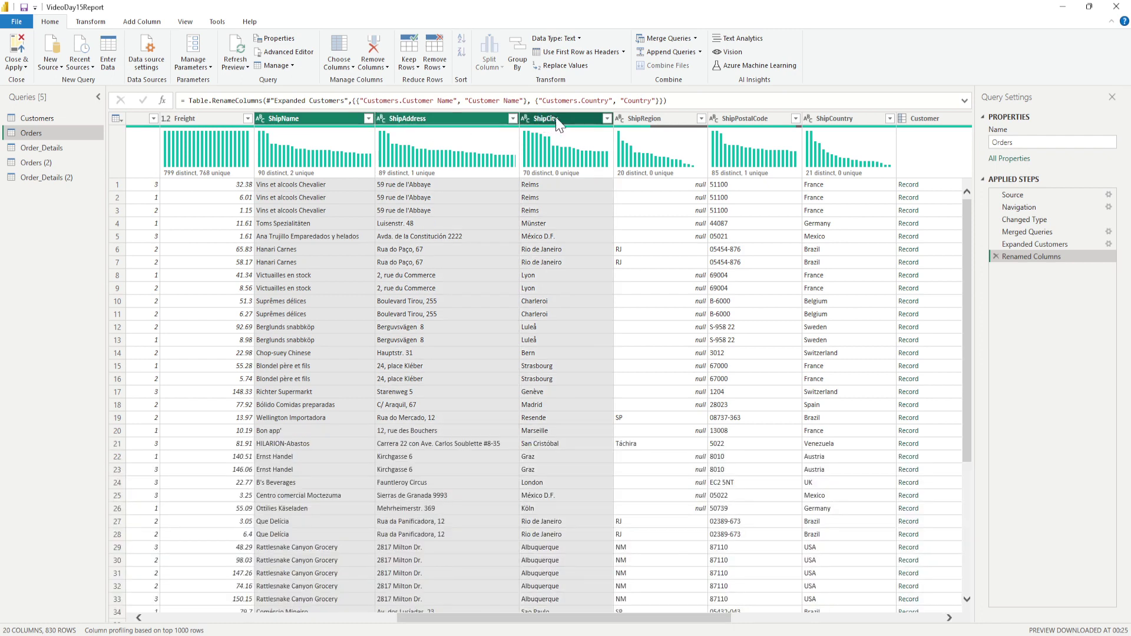
ctrl+click(645, 123)
ctrl+click(758, 123)
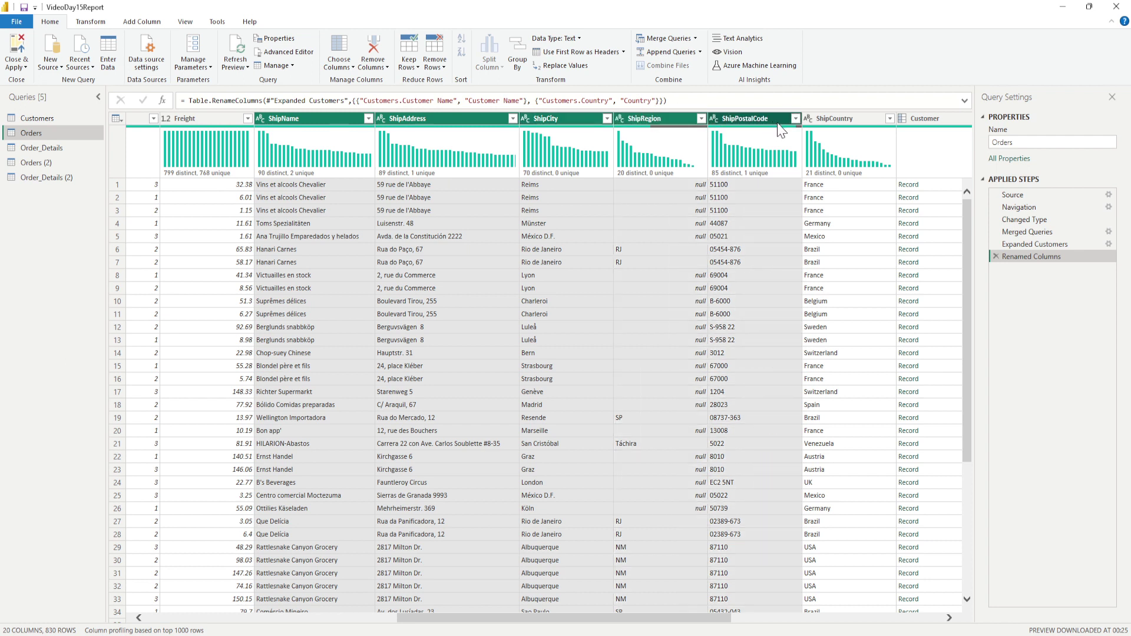
ctrl+click(850, 126)
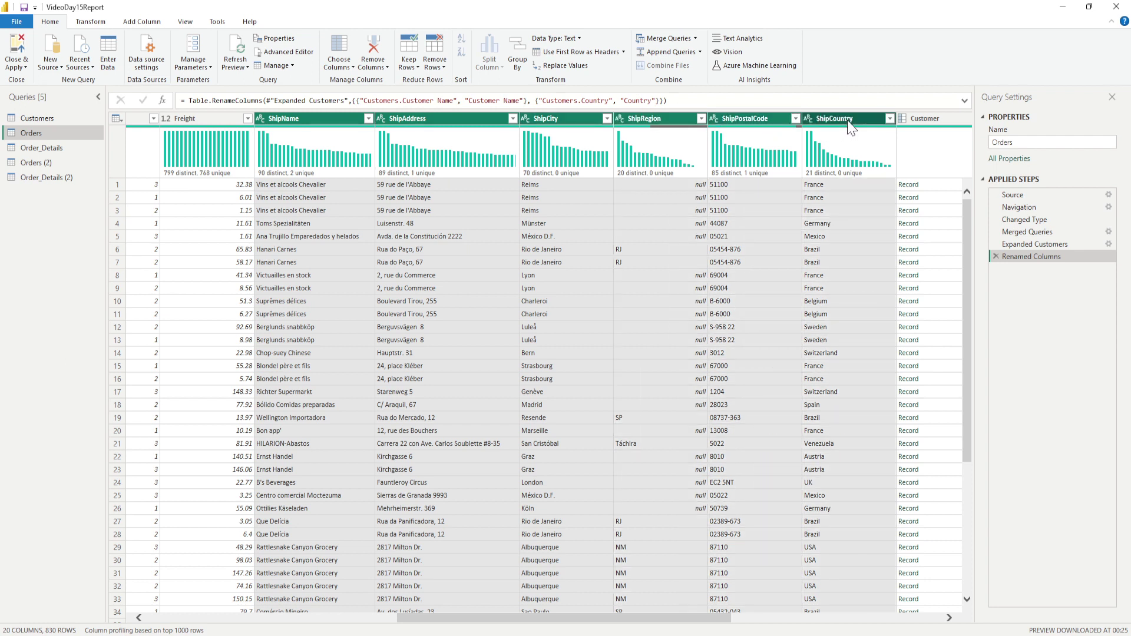
right_click(764, 122)
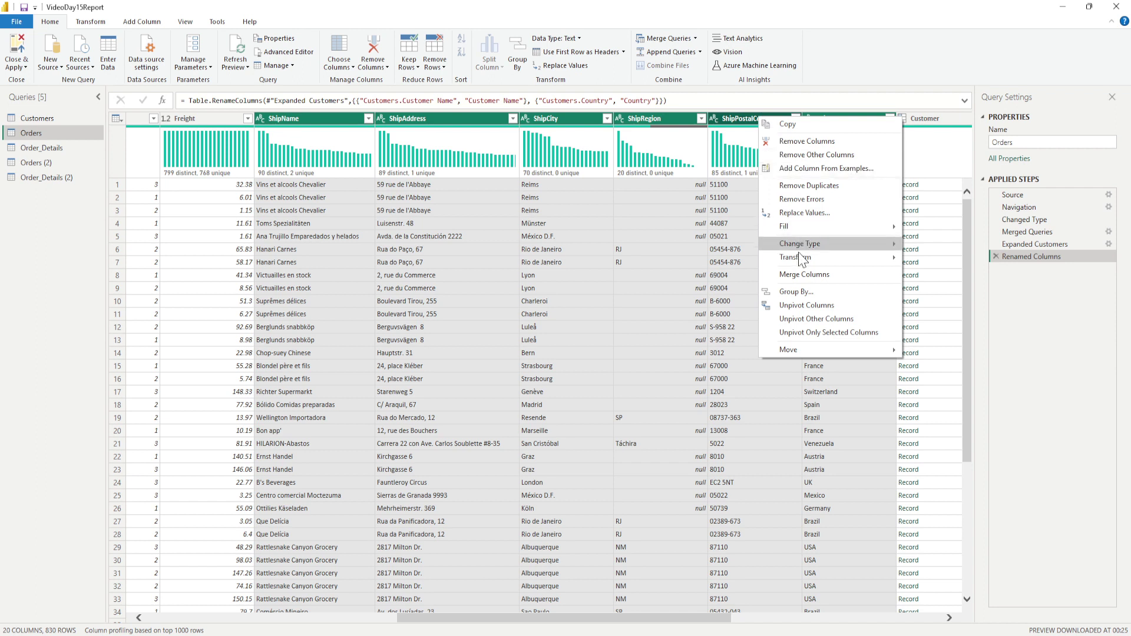
click(804, 275)
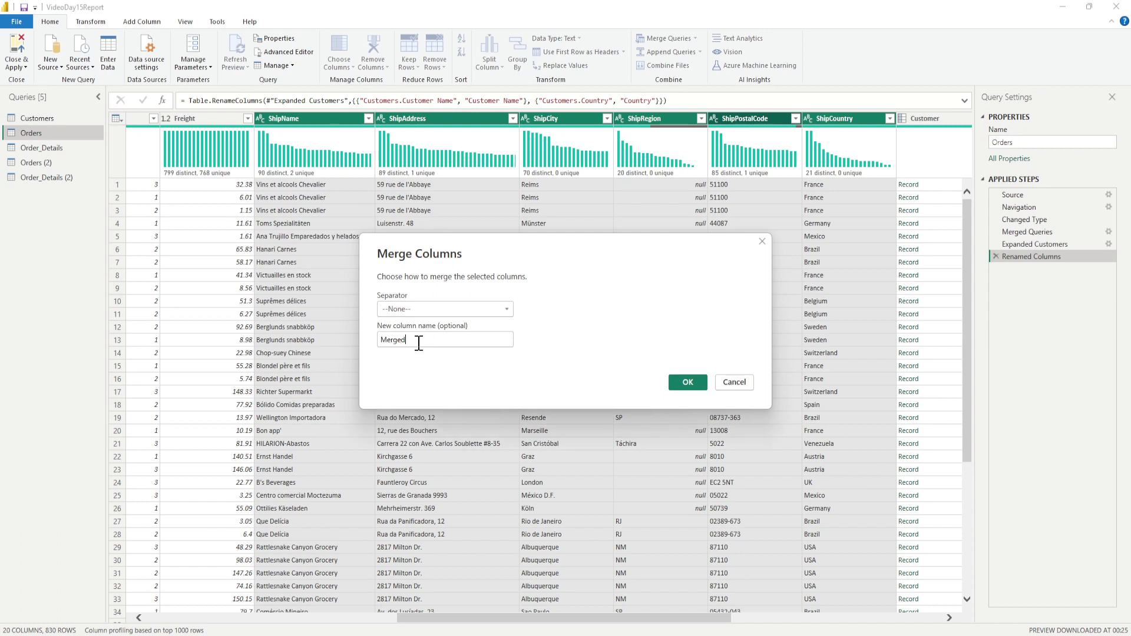
- Name the merged column 'Shipping Address' with a Comma separator and confirm
drag(441, 340, 372, 343)
text(ShipA)
key(BackSpace)
key(BackSpace)
key(BackSpace)
text(ipping Address)
click(504, 308)
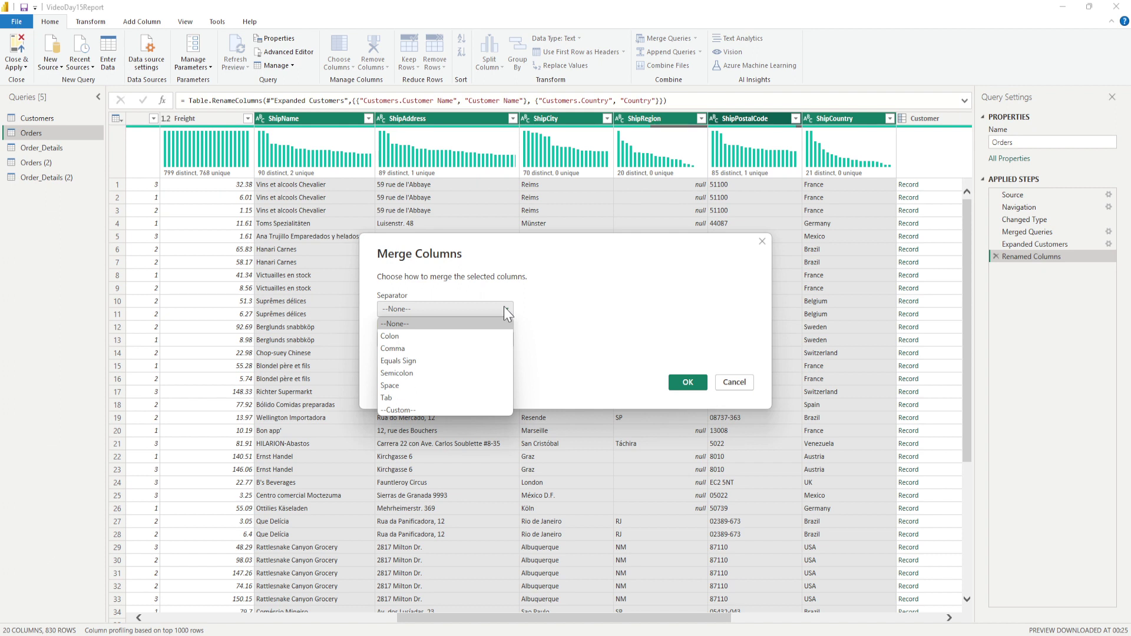
click(424, 348)
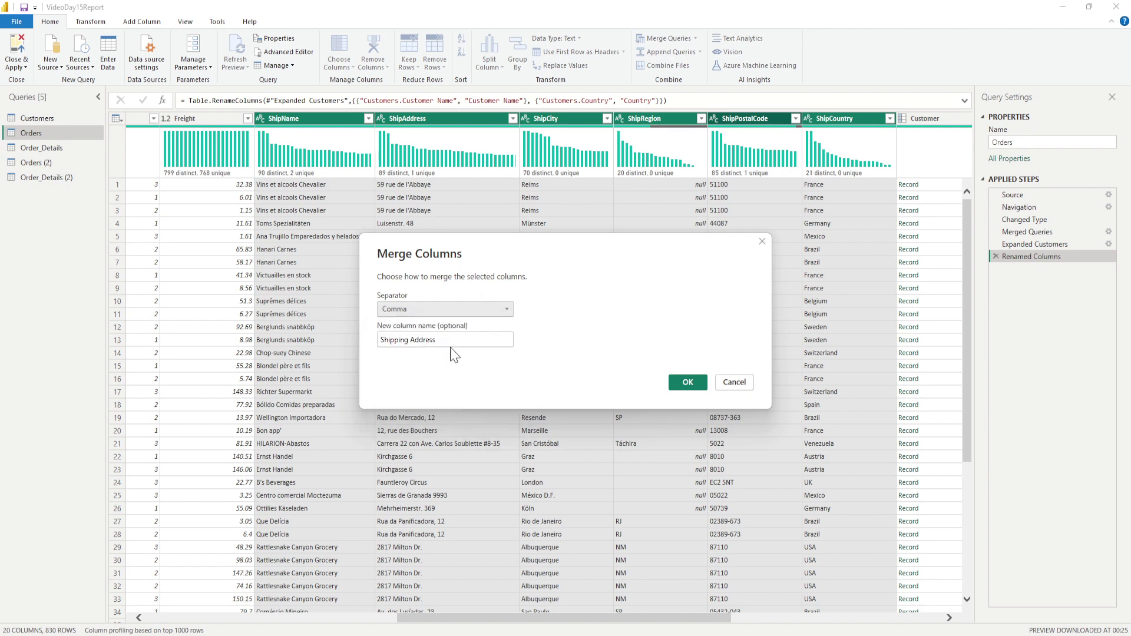
click(687, 382)
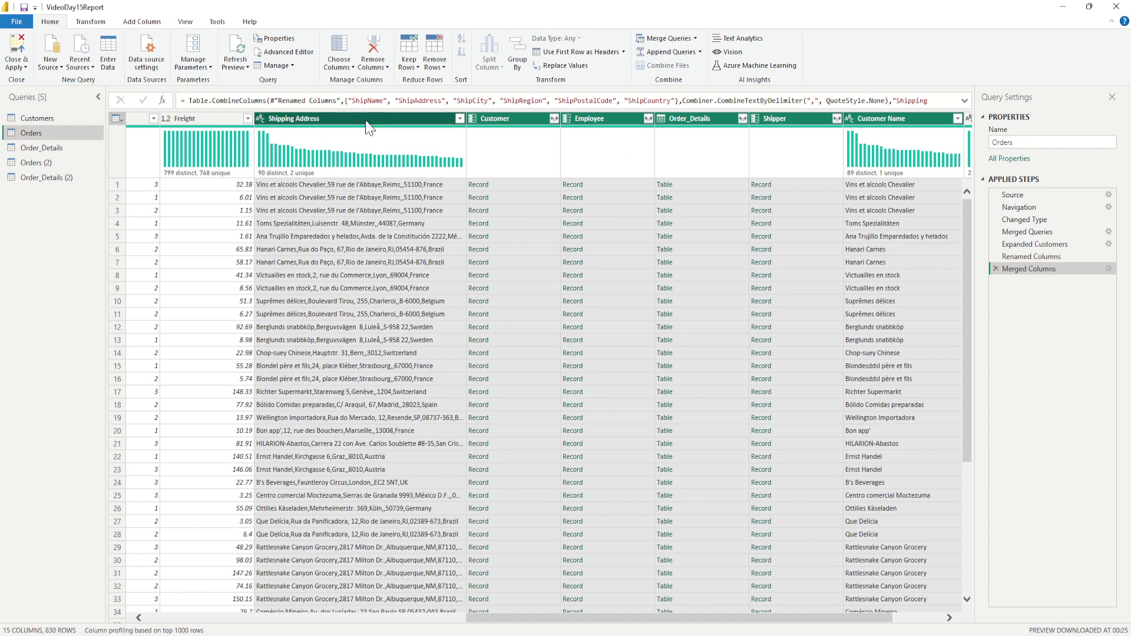
- Preview row 1's full comma-separated Shipping Address value
click(280, 187)
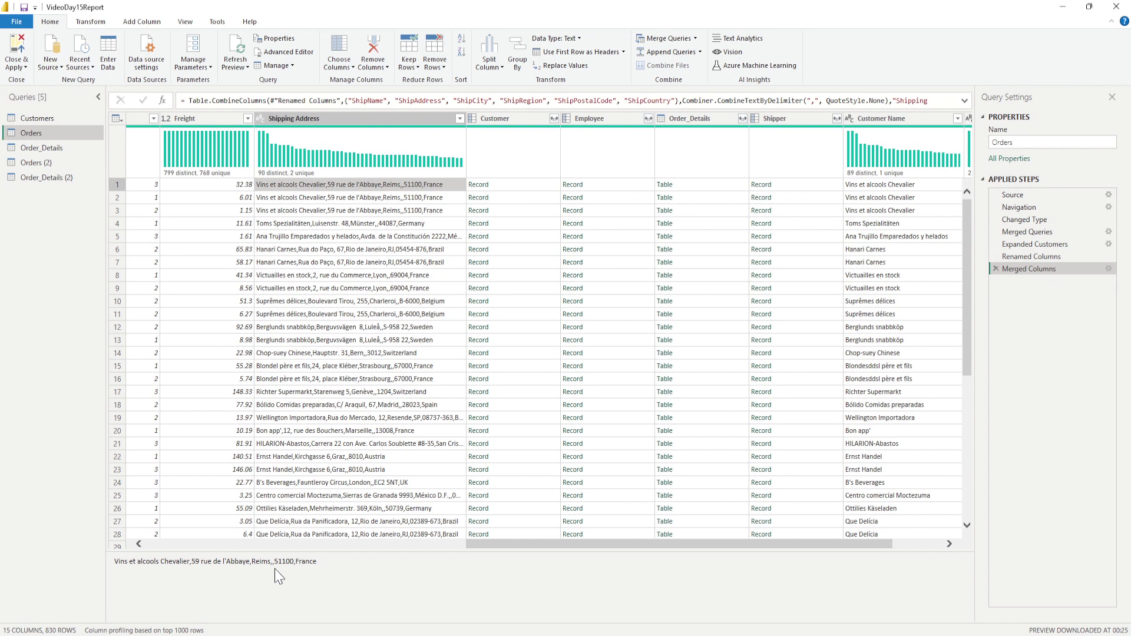
- Reopen the Merged Columns step and change the separator to a custom ', ' delimiter
double_click(1025, 268)
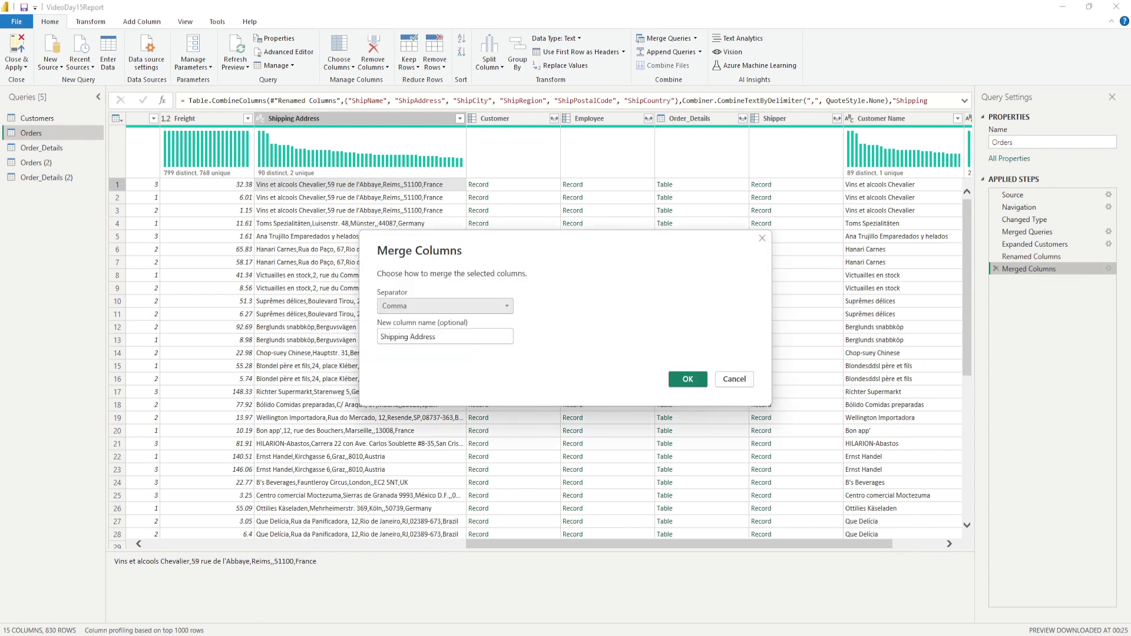
click(509, 305)
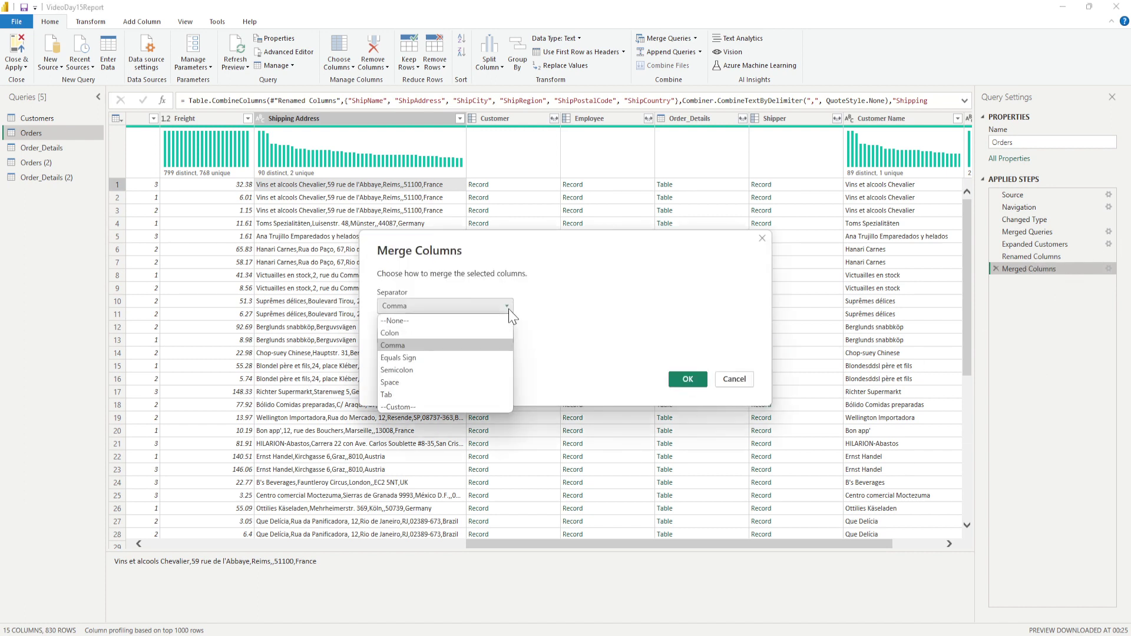
click(437, 406)
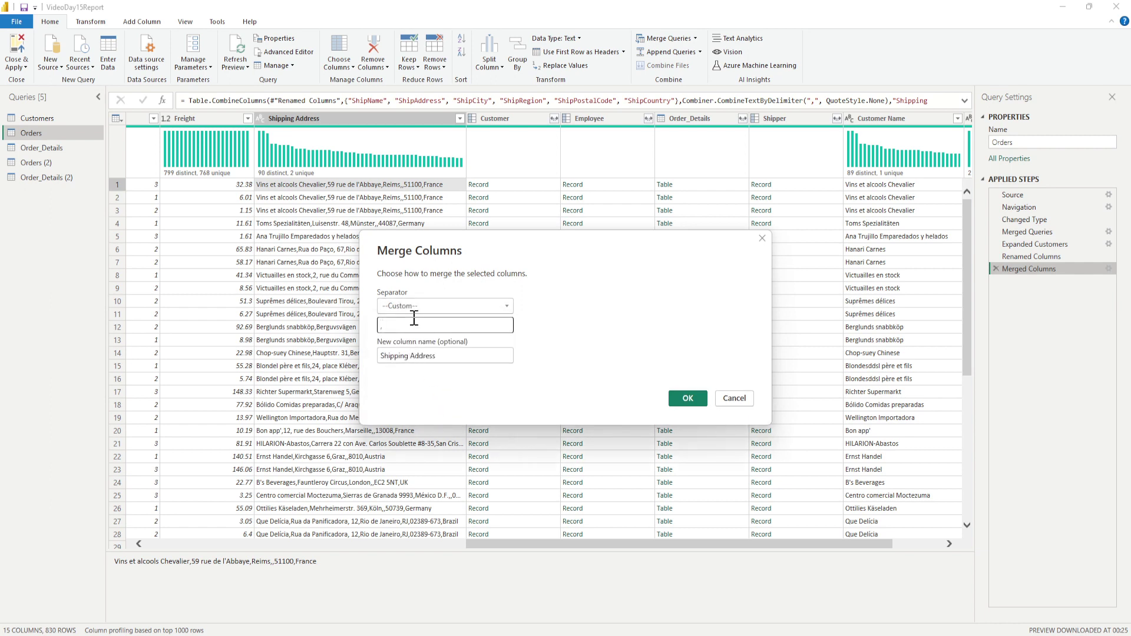
click(686, 399)
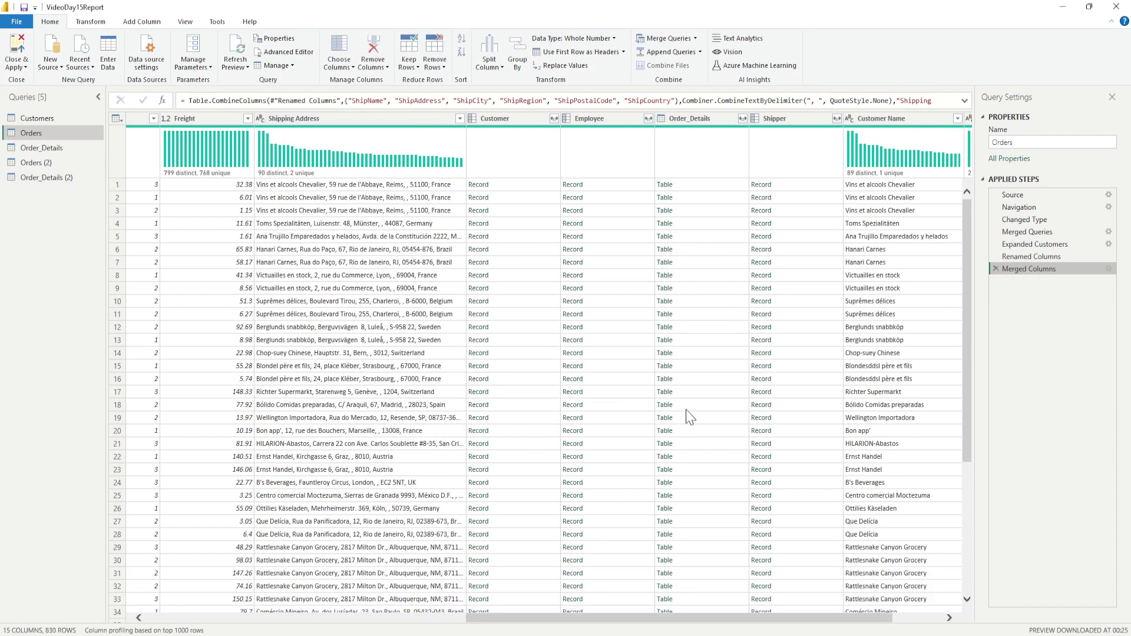
- Check row 1's address for the empty region gap and review the merged column list in the formula
click(301, 187)
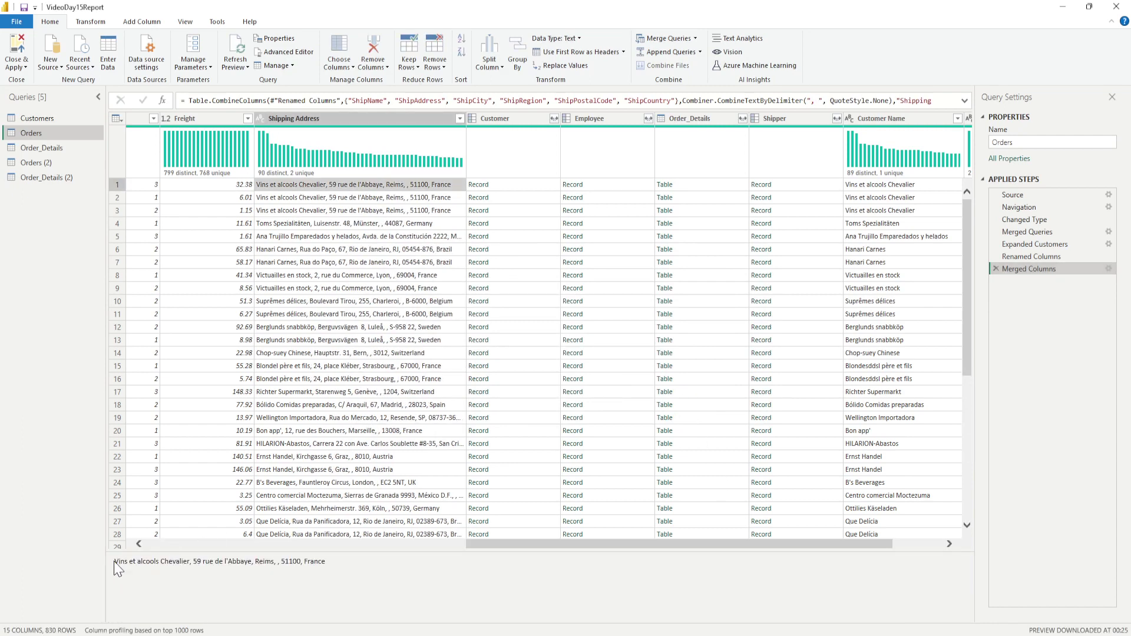
drag(114, 561, 347, 569)
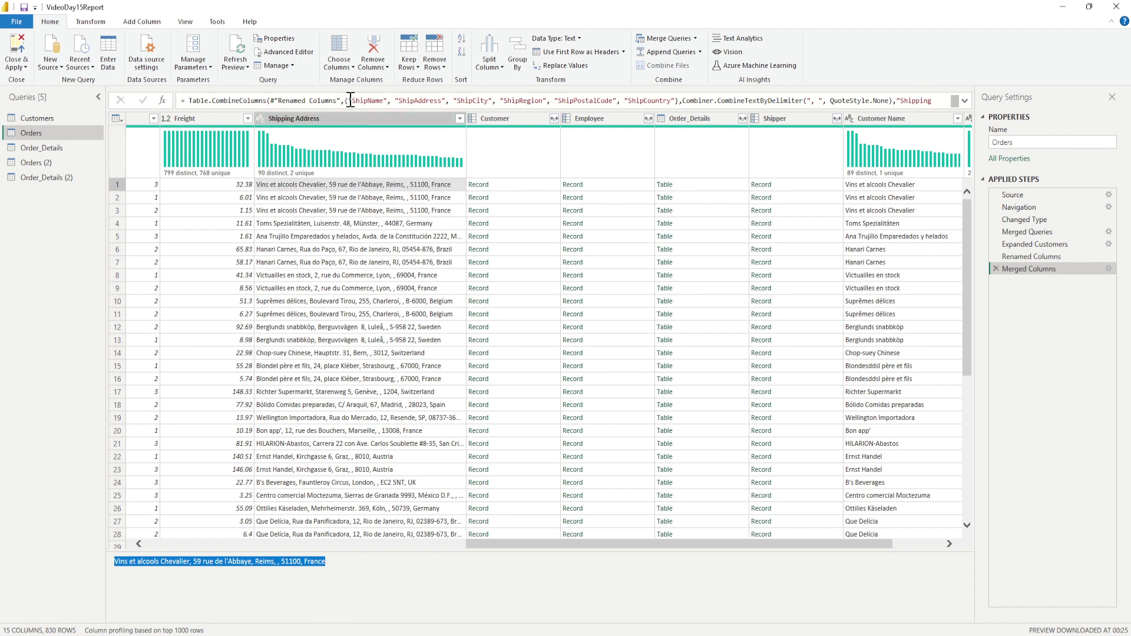
drag(348, 100, 676, 101)
key(ctrl+c)
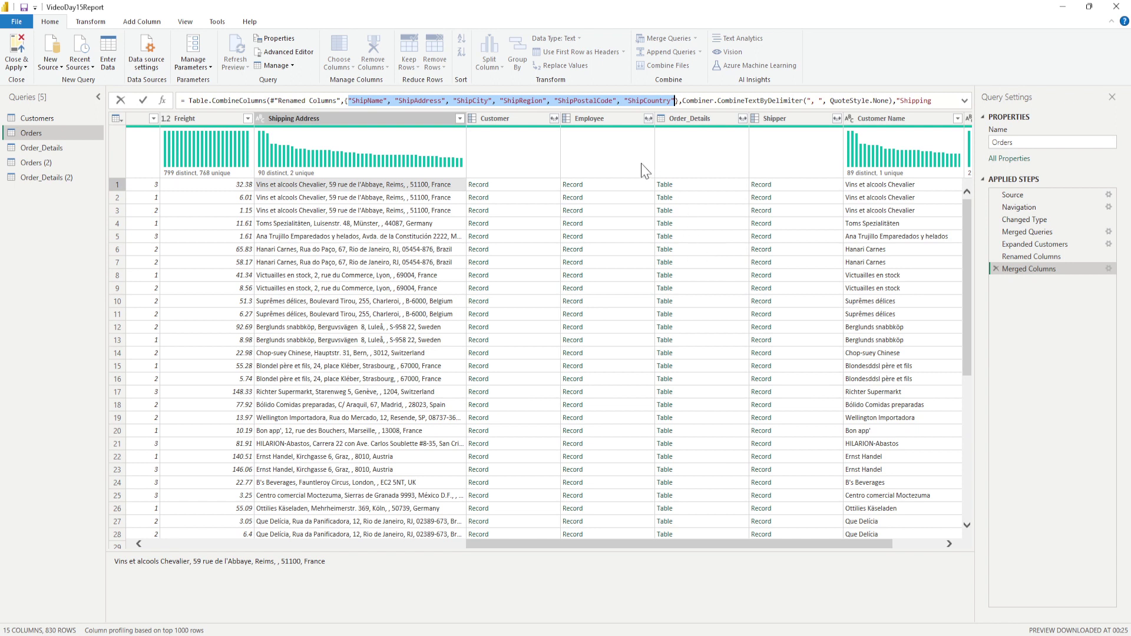
click(997, 271)
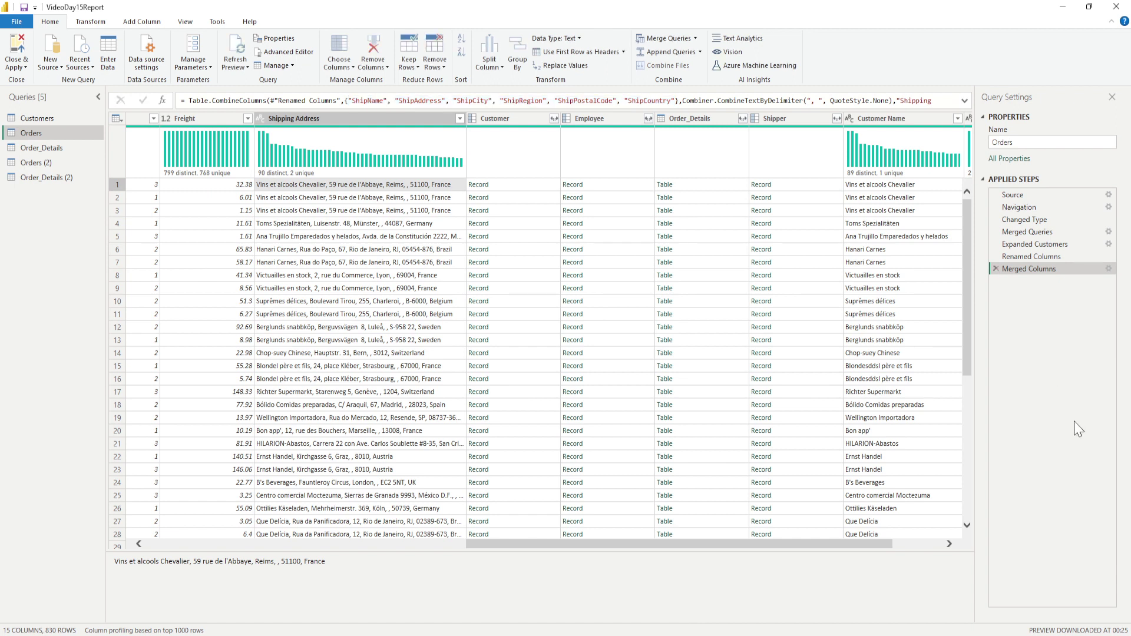
- Delete the Merged Columns step and start a new custom column for Shipping Address
click(996, 269)
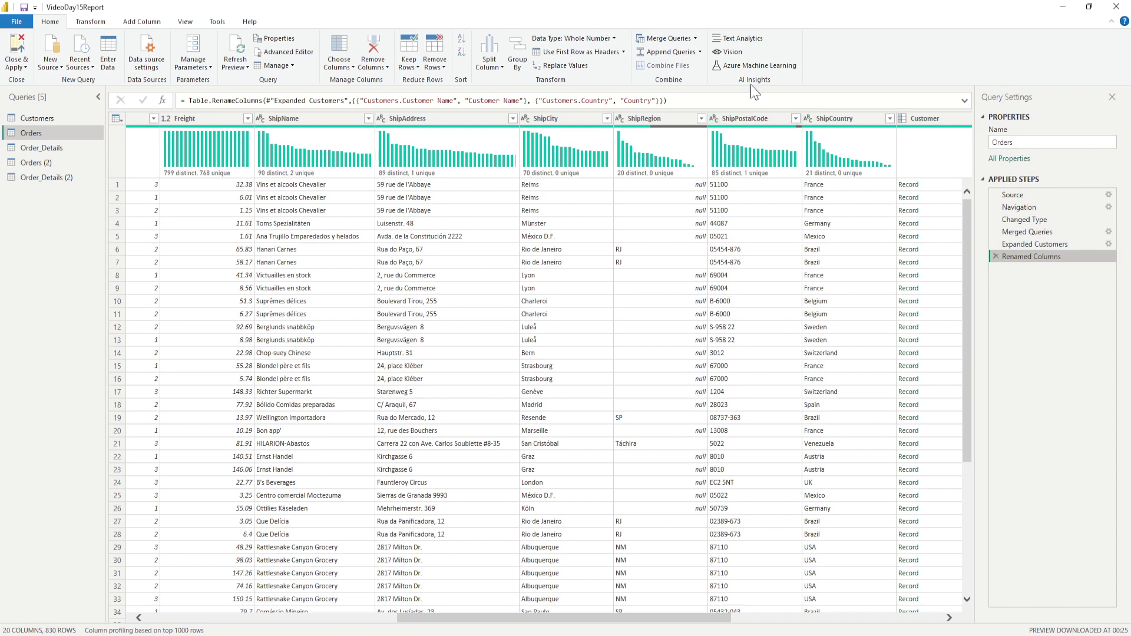
click(154, 23)
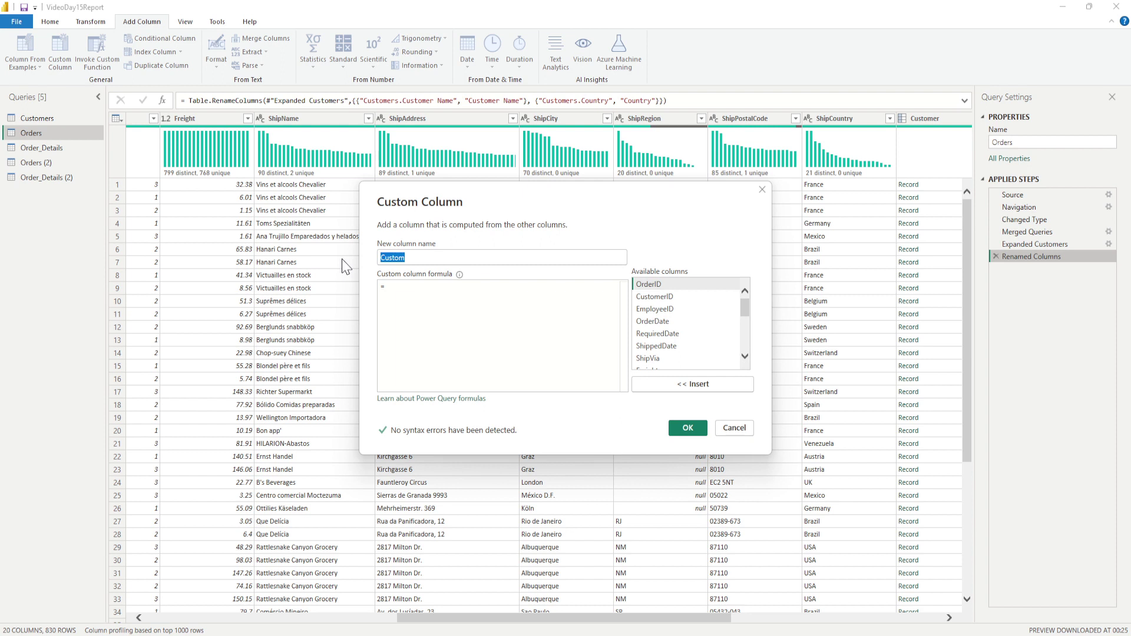
text(shap)
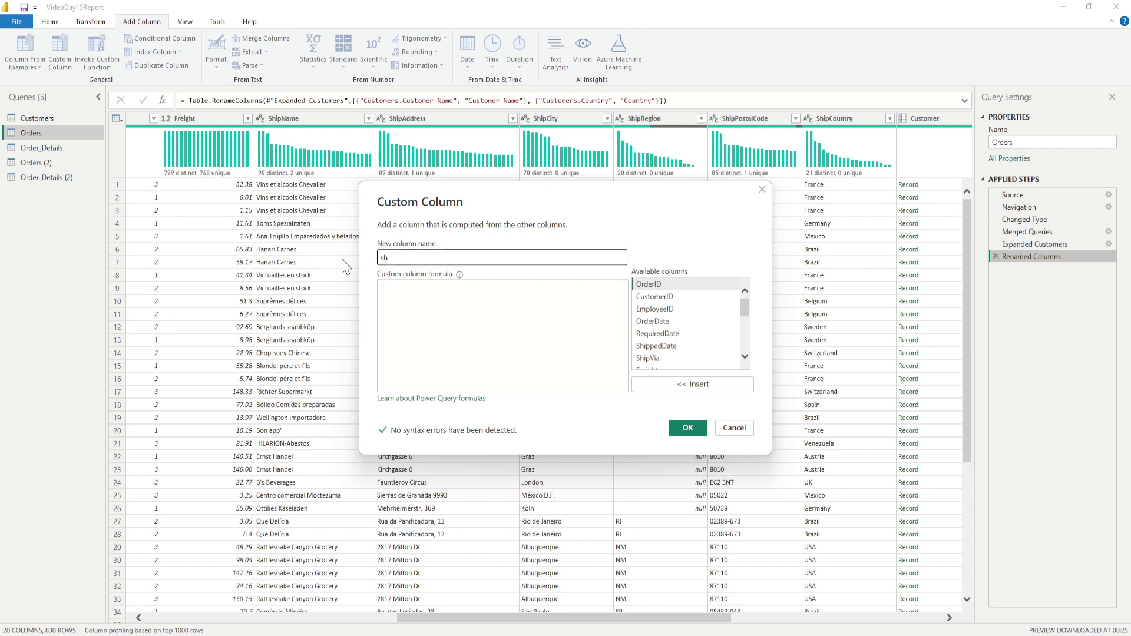
key(BackSpace)
key(BackSpace)
text(Shp)
text(ppin)
text(g Address)
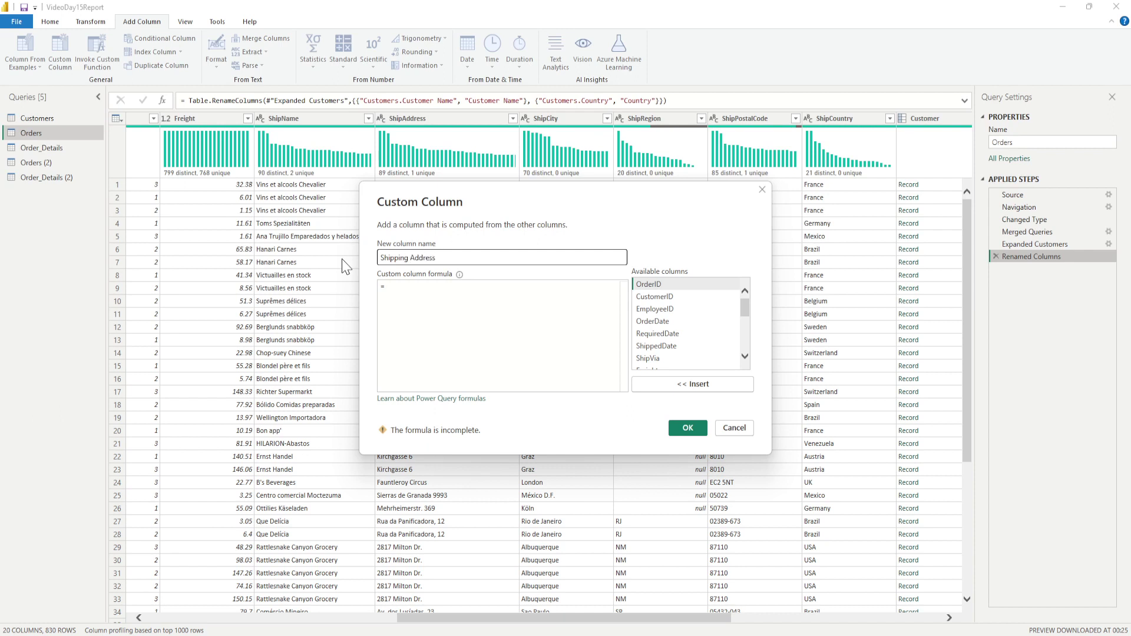
- Begin the custom column formula and paste the ship column names below for reference
click(398, 283)
key(Return)
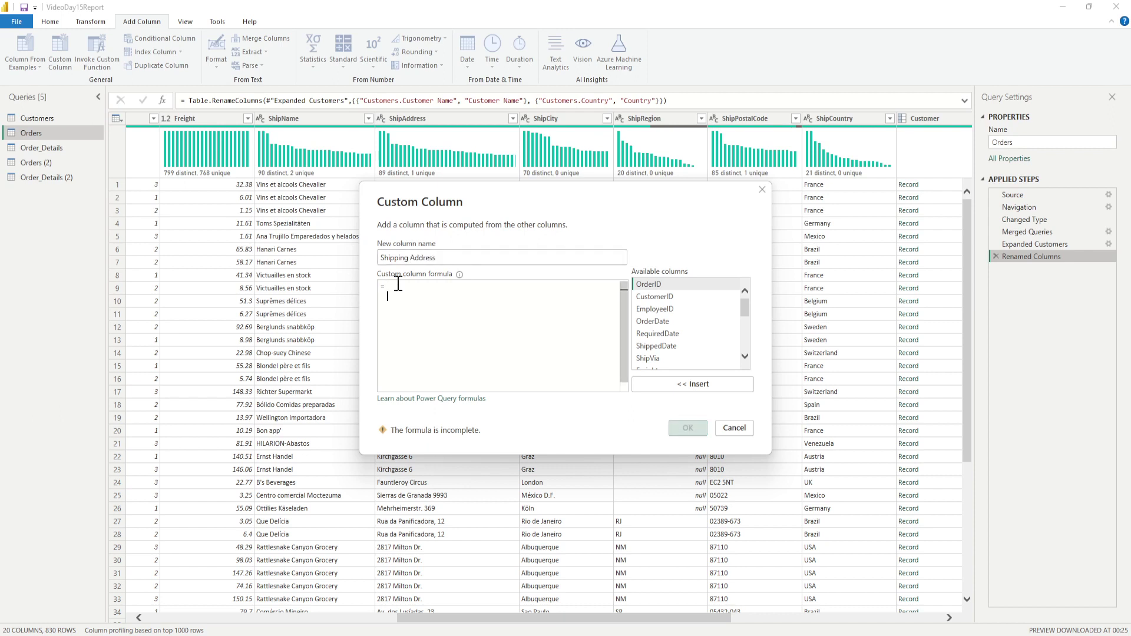
key(Return)
key(Return)
key(ctrl+v)
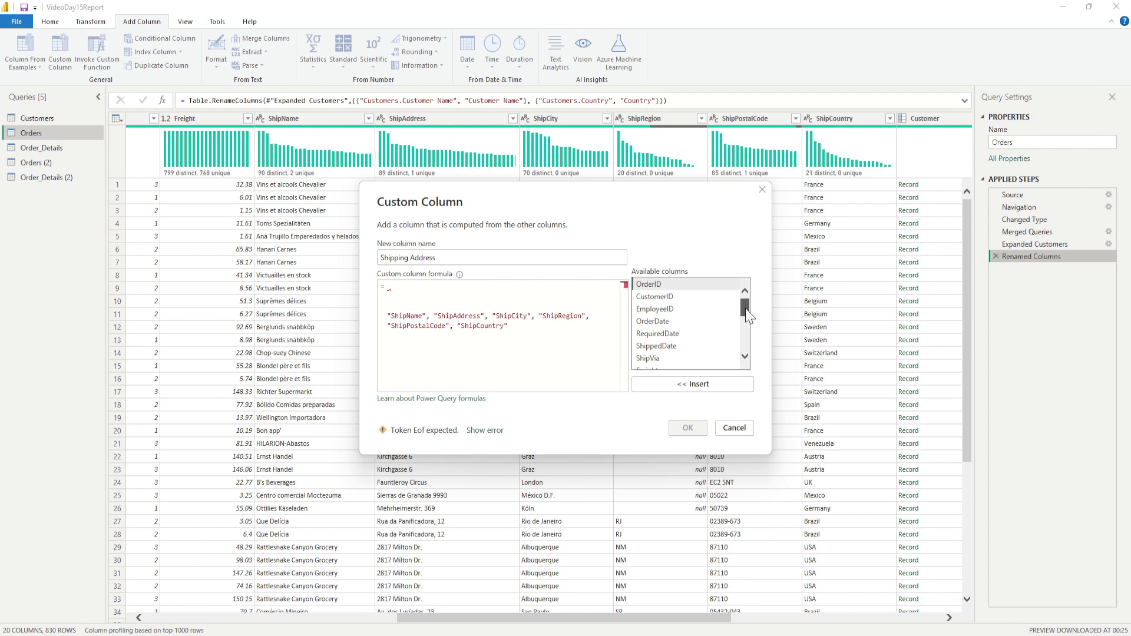
mouse_move(745, 312)
mouse_down()
mouse_move(745, 354)
mouse_move(740, 298)
mouse_up()
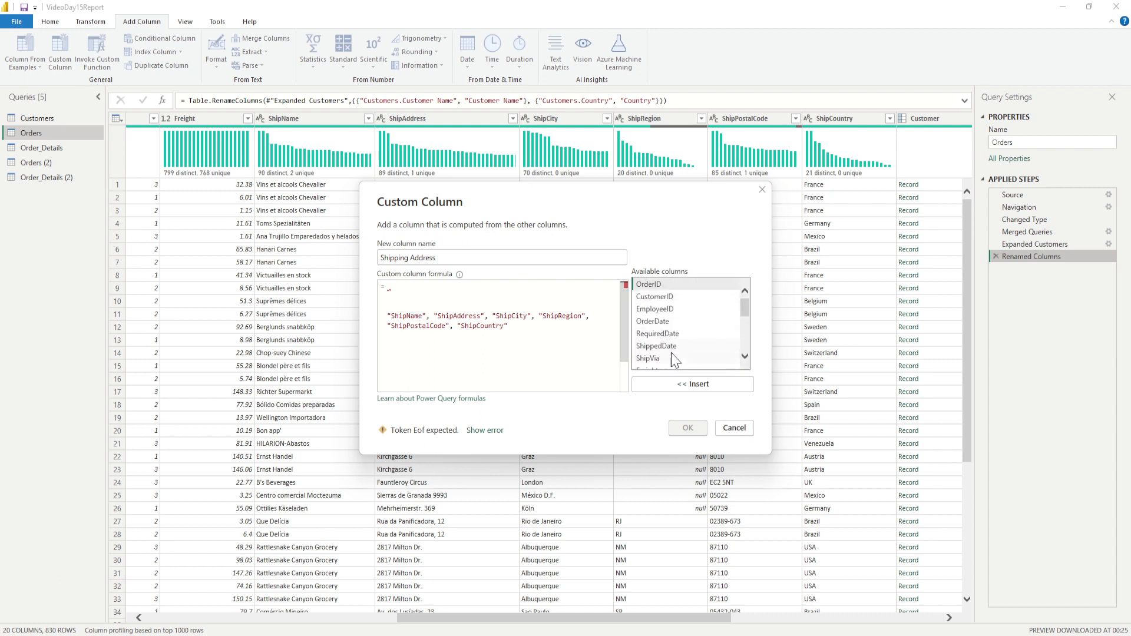
scroll(674, 359, down, 2)
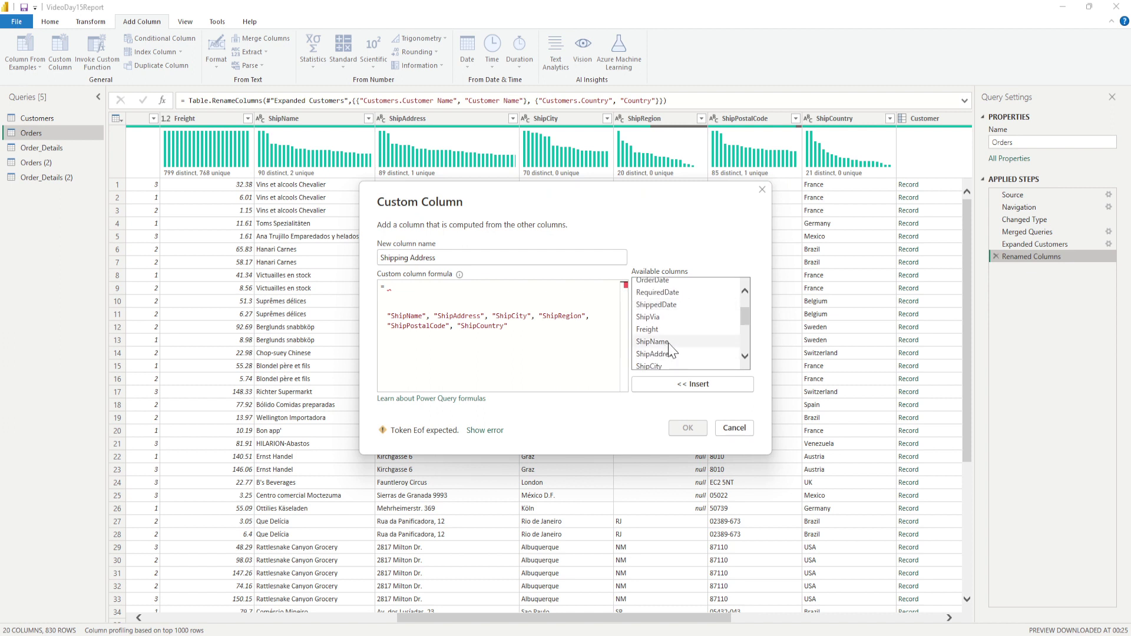
- Insert [ShipName] followed by the & ", " & separator into the formula
double_click(669, 343)
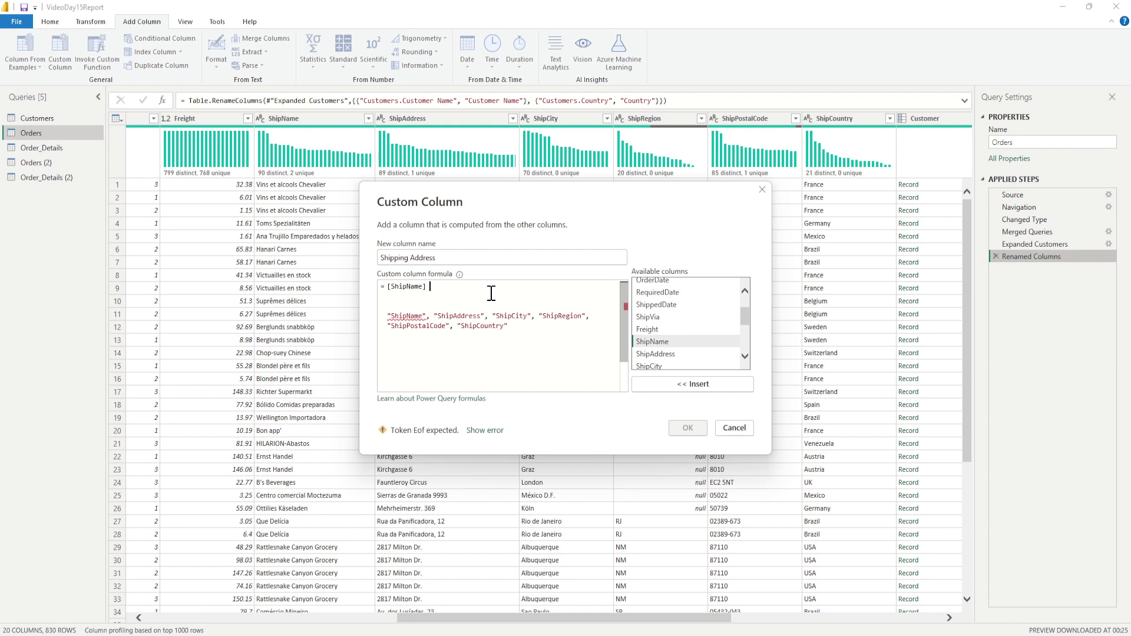
text(& ", " &)
drag(430, 290, 388, 292)
double_click(431, 289)
drag(438, 288, 450, 289)
click(464, 286)
- Append [ShipAddress] and [ShipCity], each followed by a copied & ", " & separator
click(649, 354)
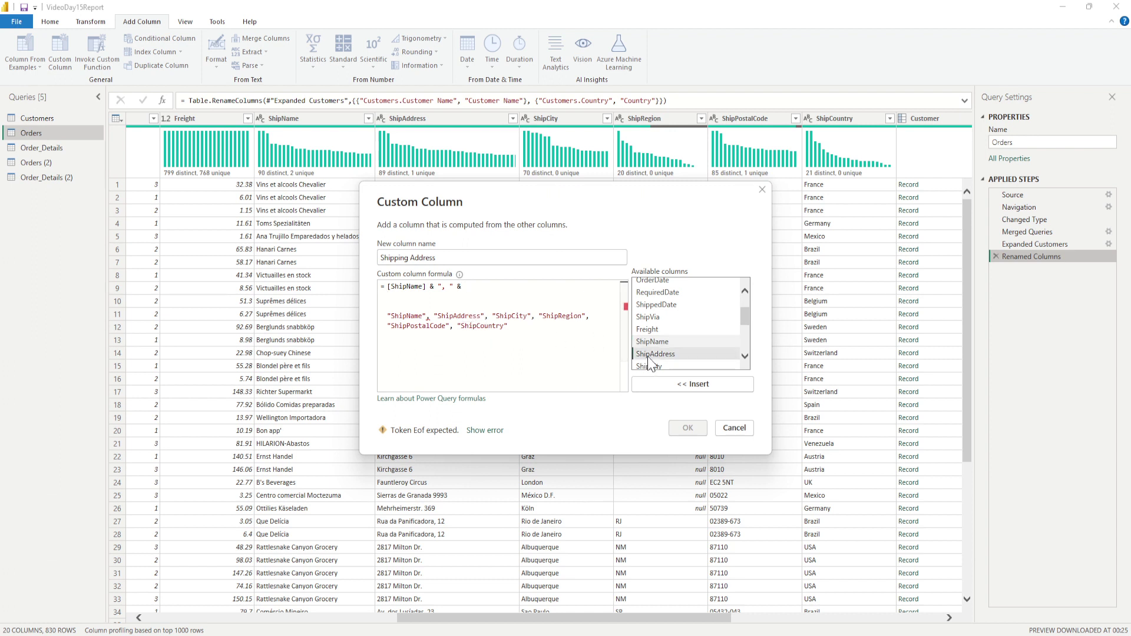
double_click(649, 355)
drag(460, 288, 429, 287)
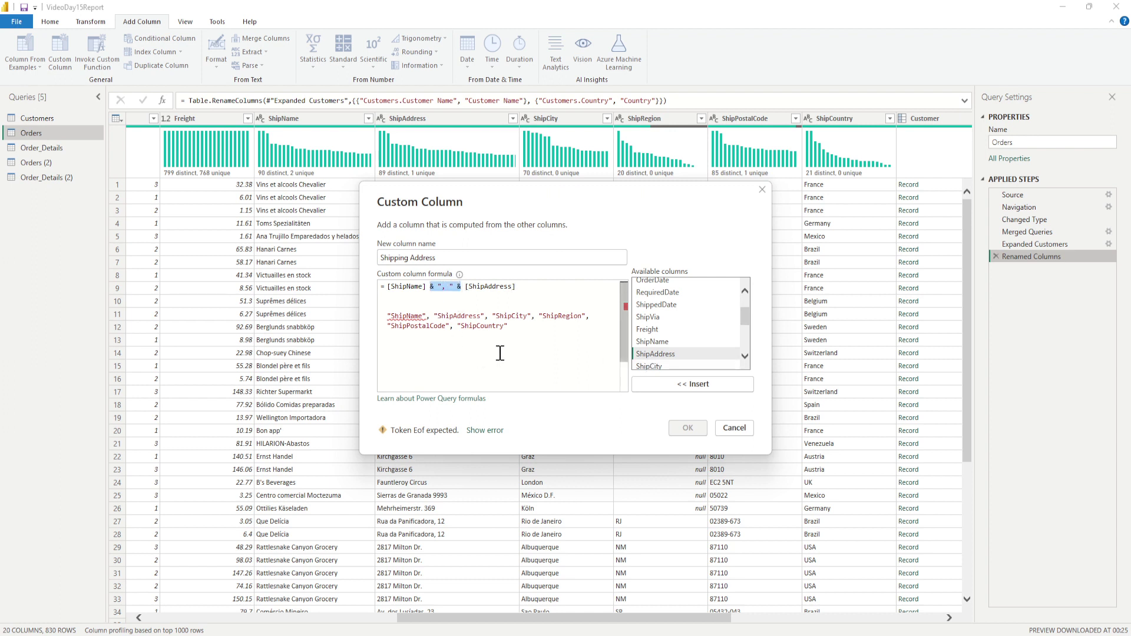
key(ctrl+c)
click(526, 287)
key(ctrl+v)
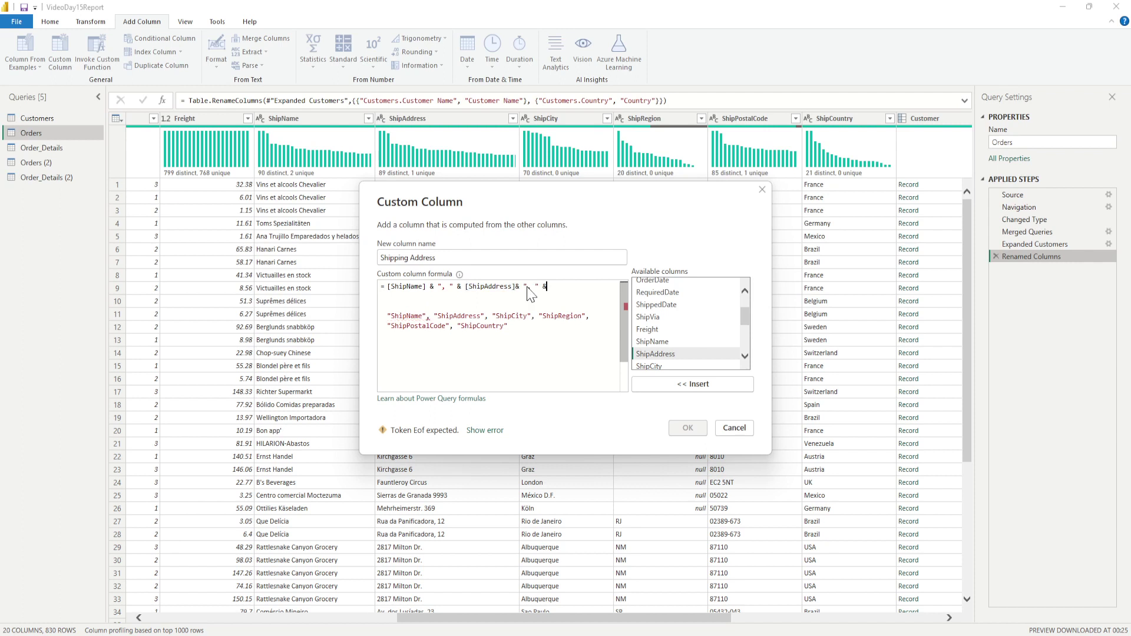
click(647, 365)
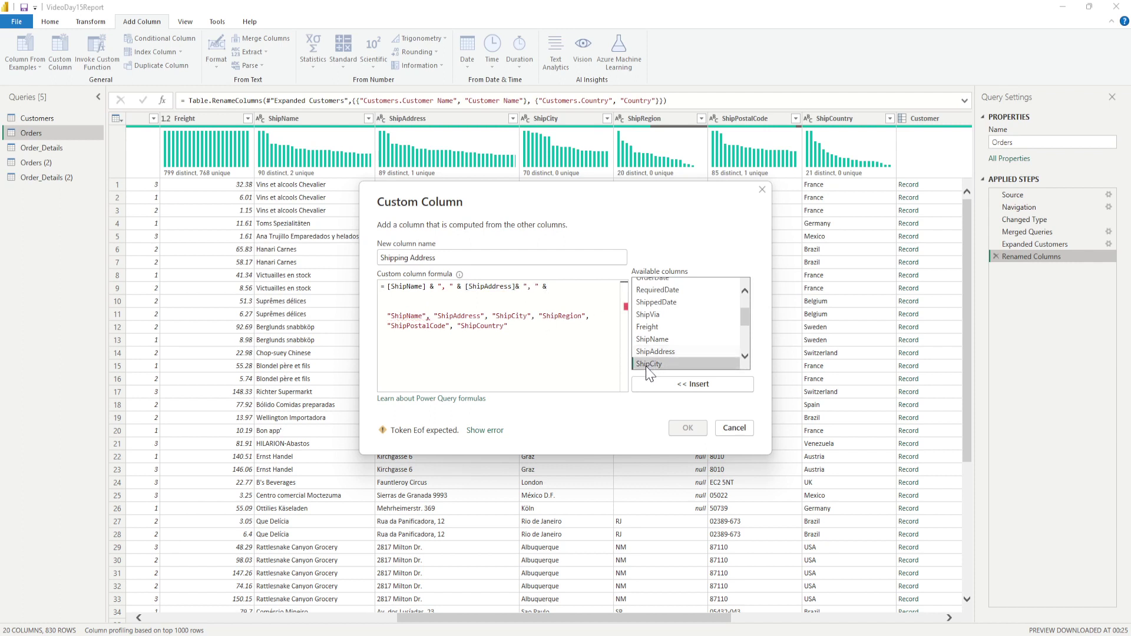
double_click(646, 365)
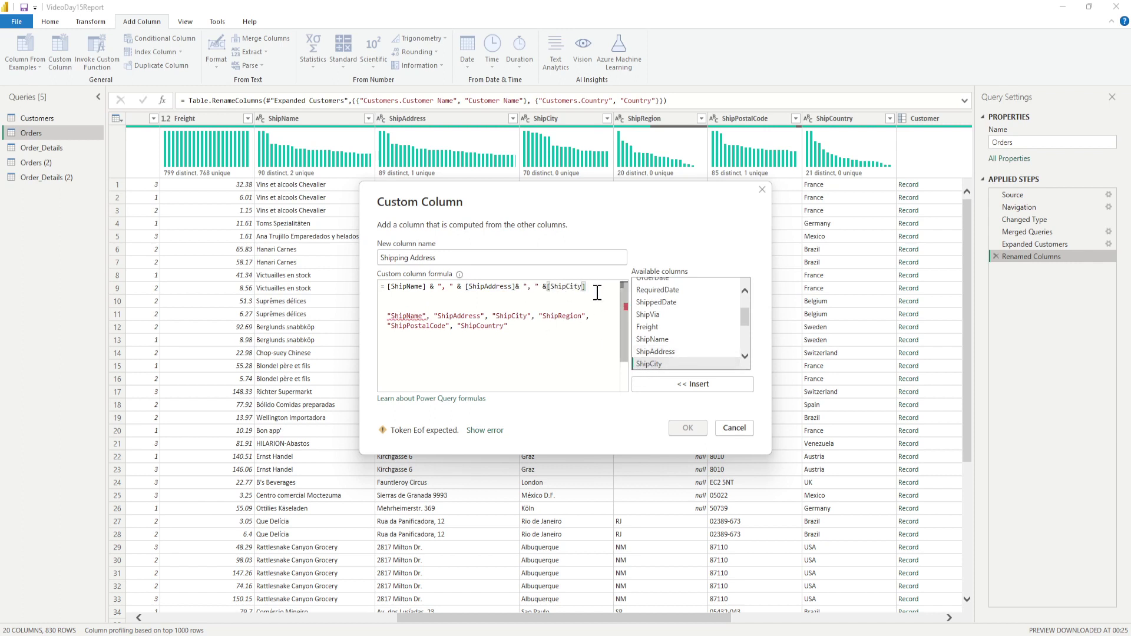
key(ctrl+v)
- Append [ShipRegion], [ShipPostalCode] and [ShipCountry] joined with & ", " & separators
scroll(662, 353, down, 1)
double_click(662, 362)
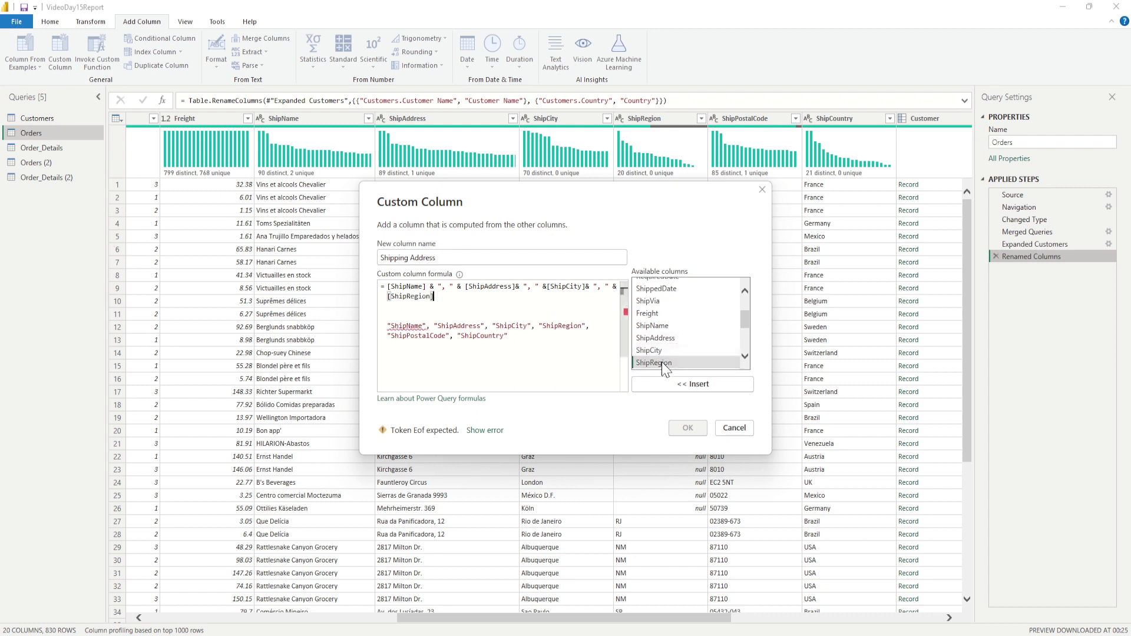
click(461, 303)
click(461, 298)
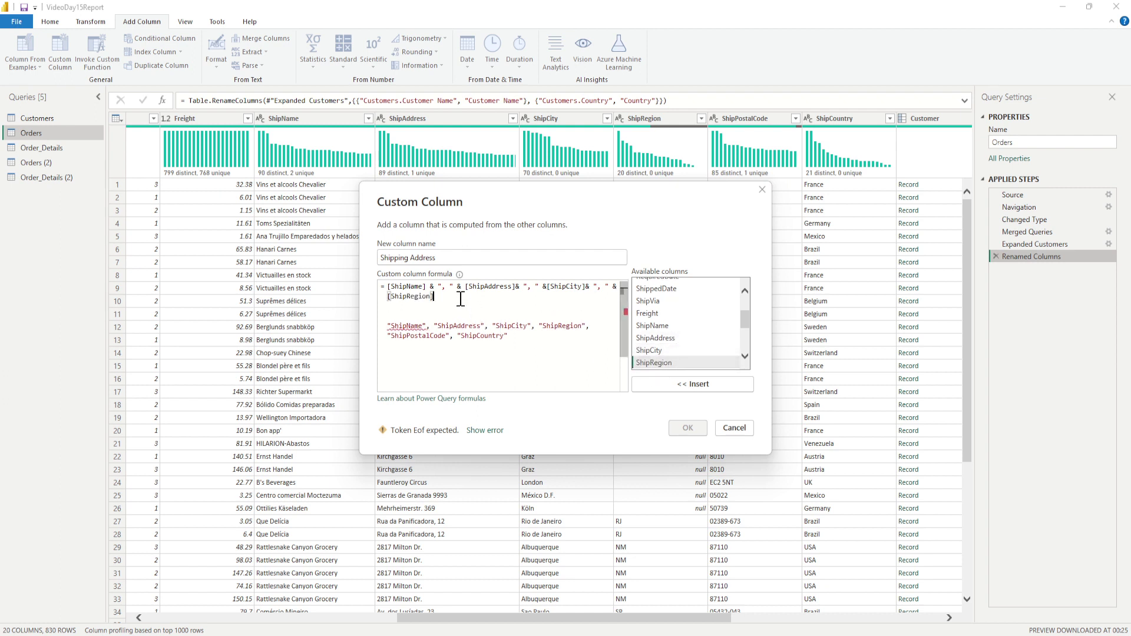
text(& ", " &)
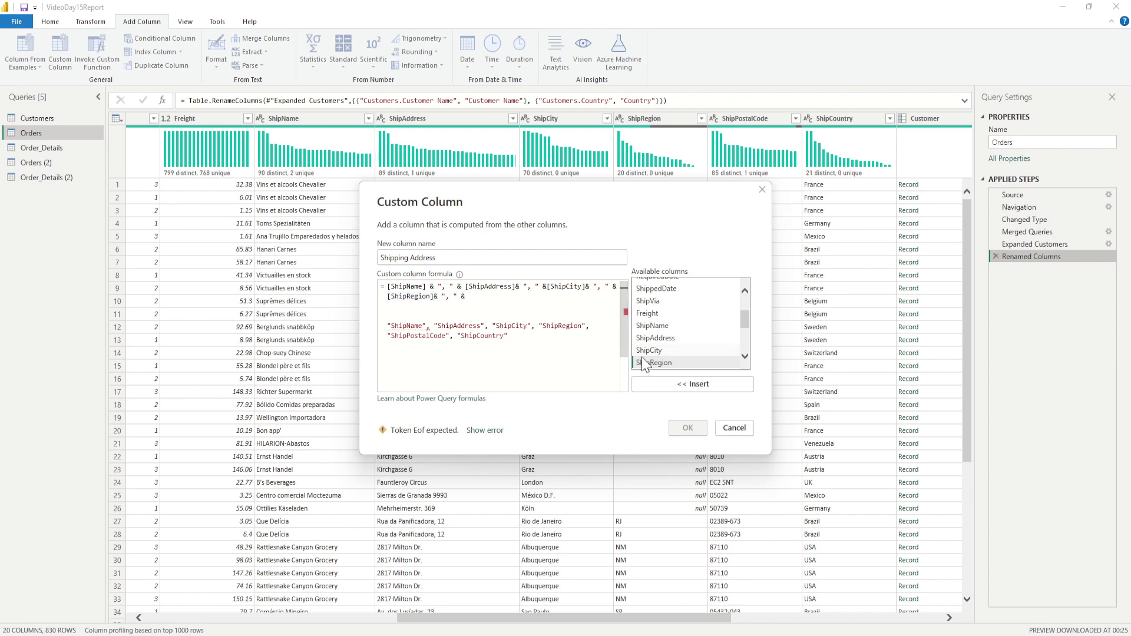
scroll(683, 339, down, 1)
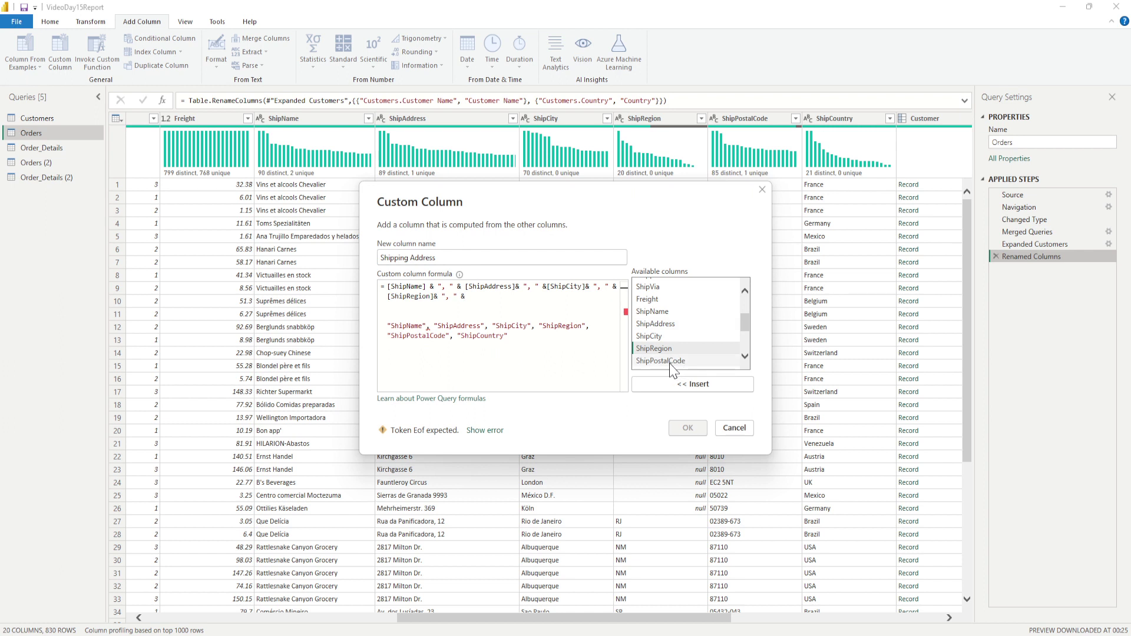
double_click(671, 360)
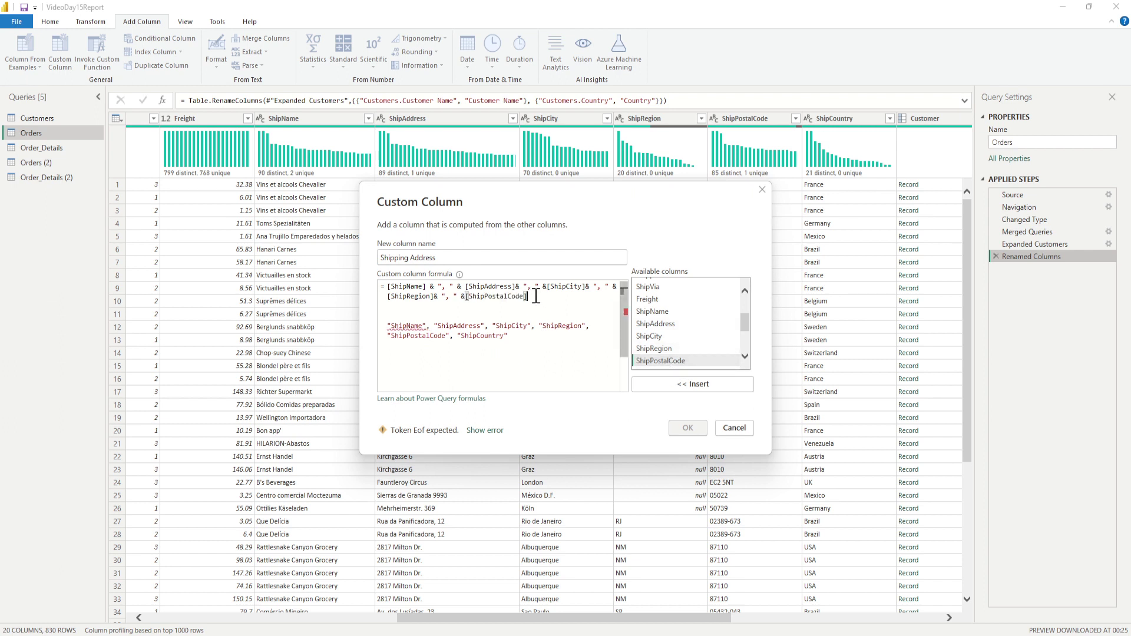
text(& ", " &)
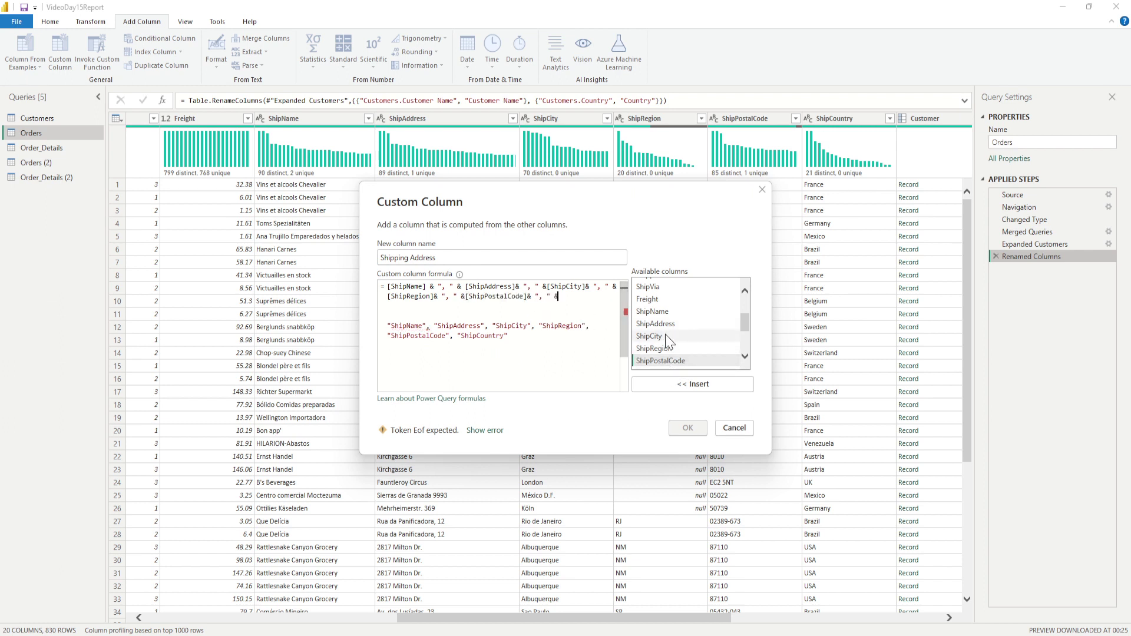
scroll(677, 356, down, 1)
double_click(668, 358)
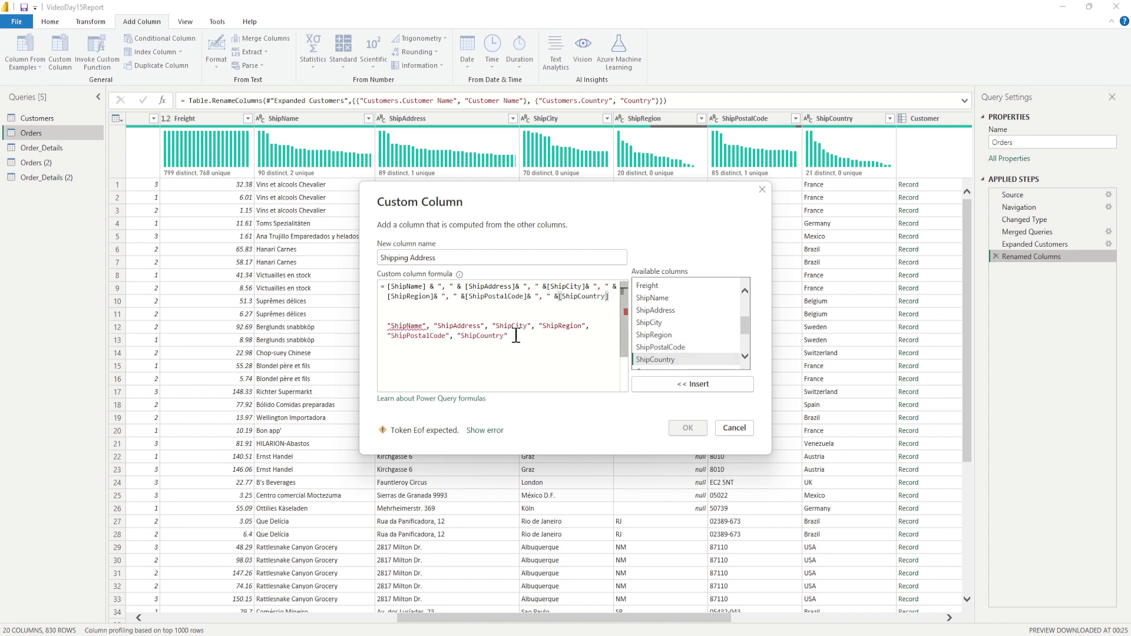
- Remove the leftover quoted column names and create the Shipping Address column
double_click(483, 336)
shift+click(387, 316)
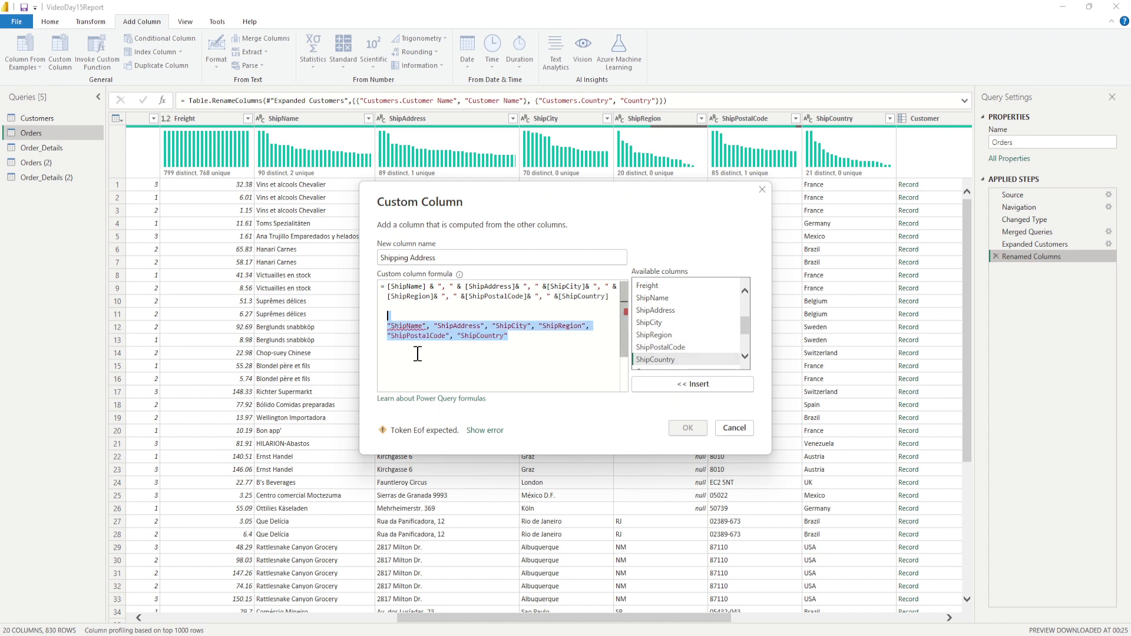
key(Delete)
key(BackSpace)
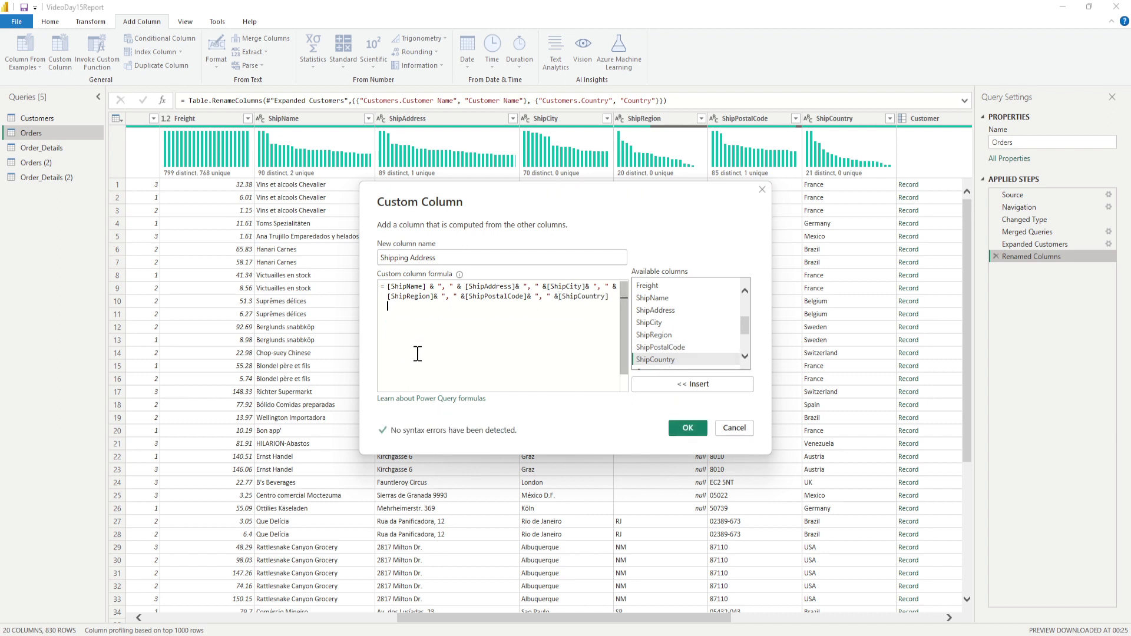
click(683, 434)
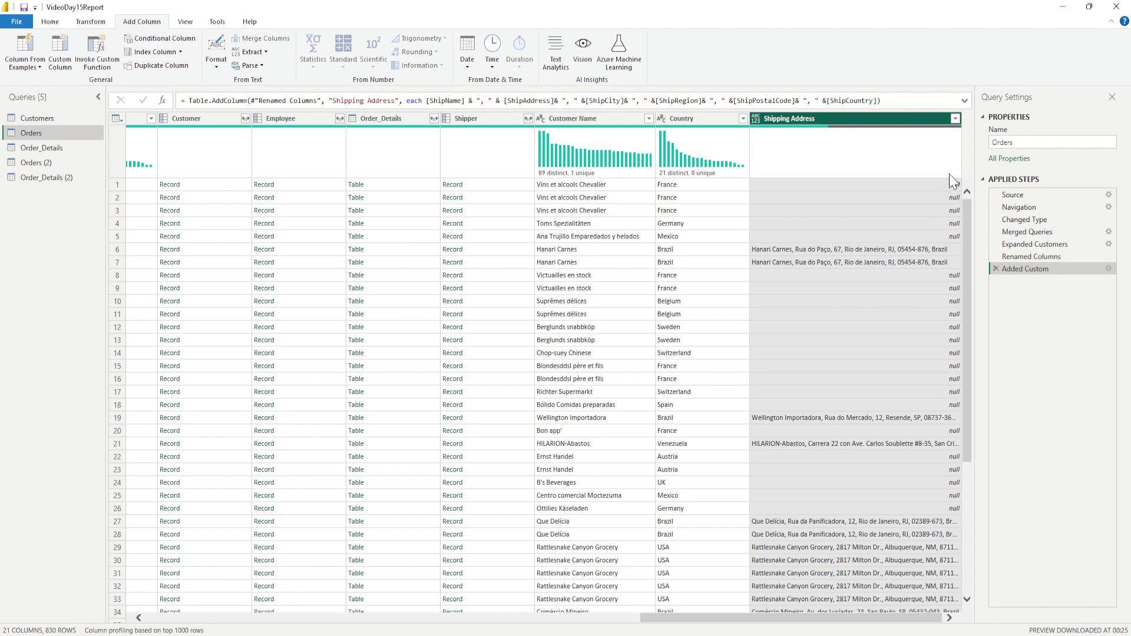
- Preview row 6's Shipping Address, scan the ship columns, and reopen the Added Custom formula
click(904, 249)
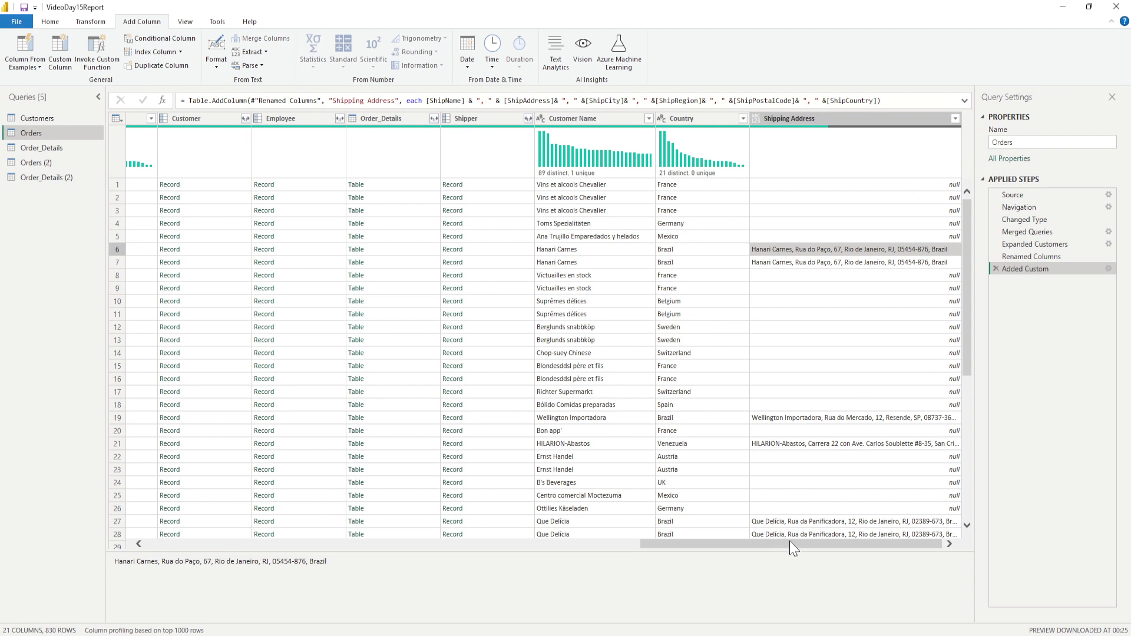
drag(790, 541, 782, 544)
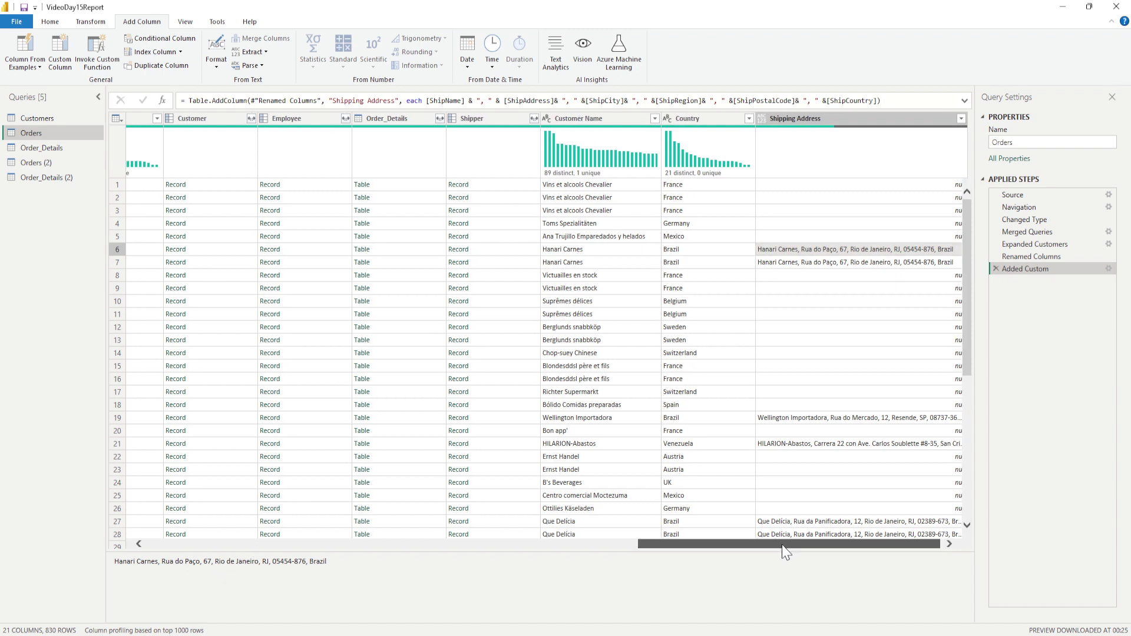
drag(782, 545, 543, 548)
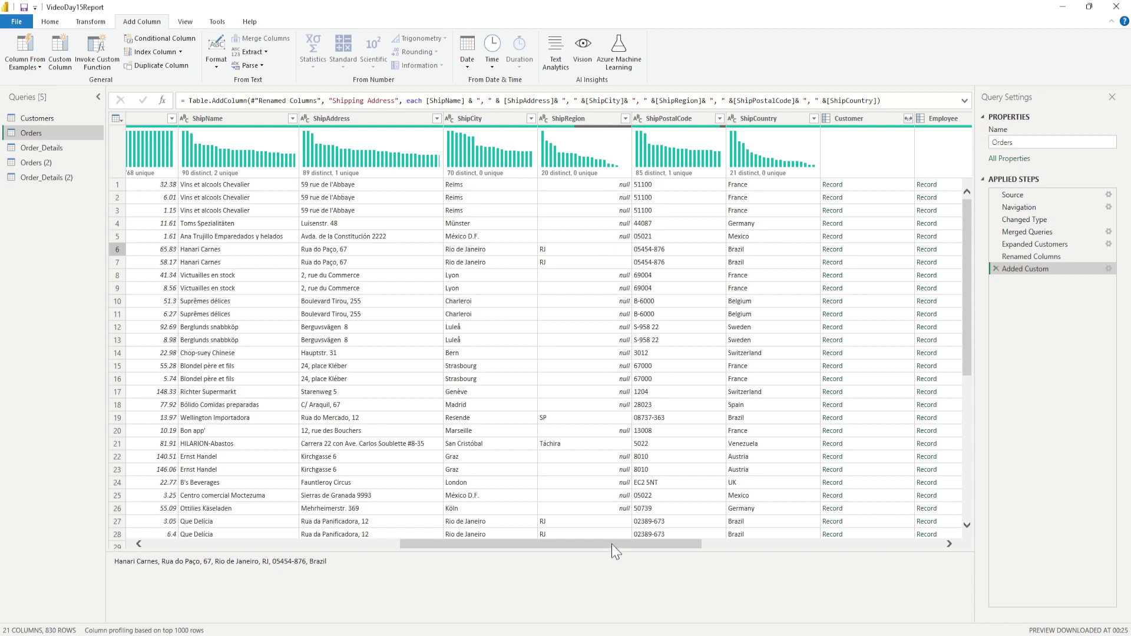
drag(612, 543, 875, 557)
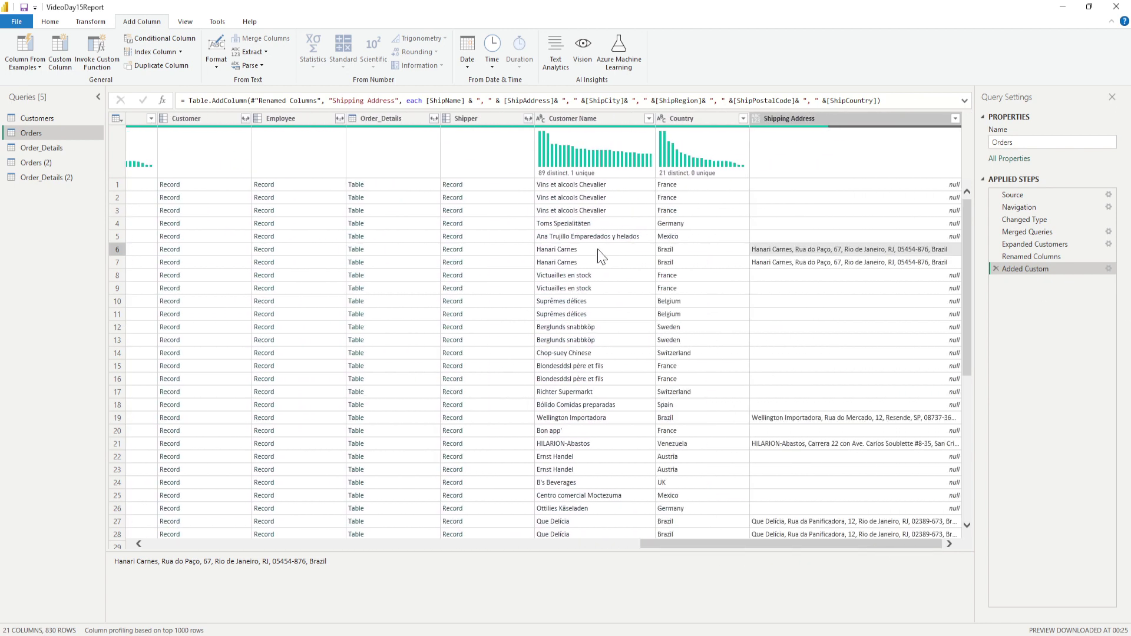
double_click(1022, 268)
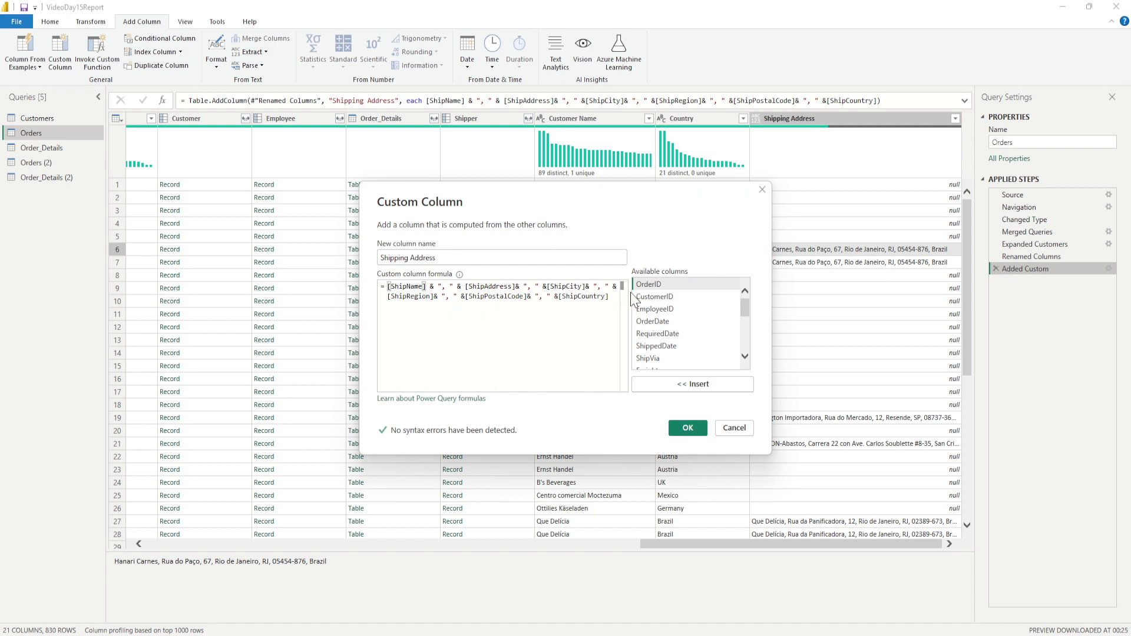
- Replace the formula with per-field 'if … is null then "" else …' checks and apply it
drag(610, 296, 389, 287)
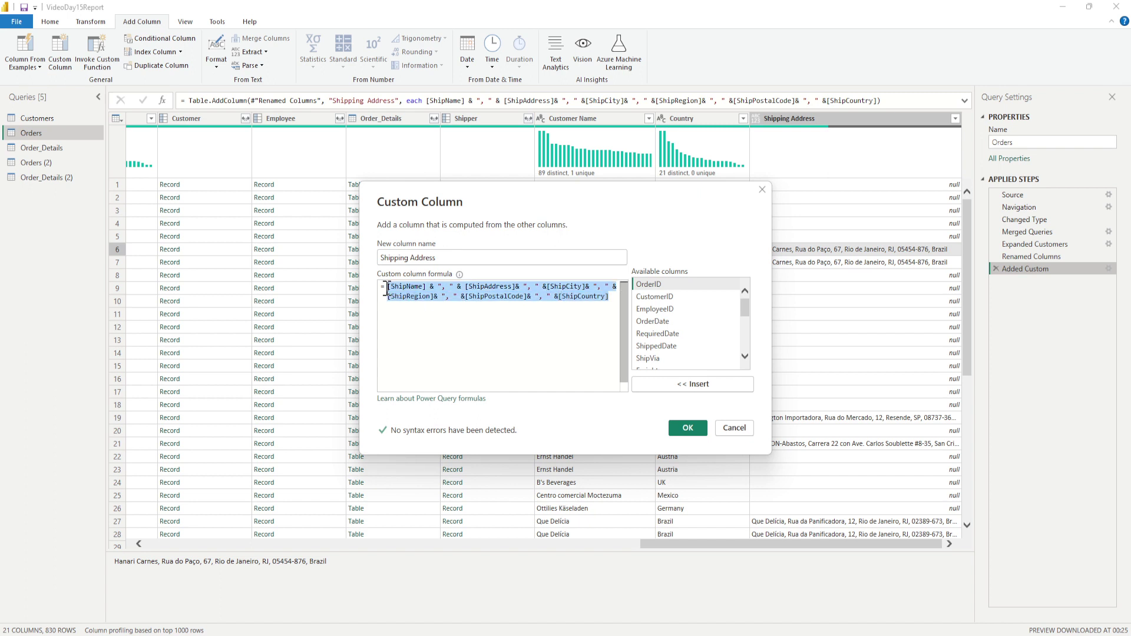
text(if [ShipName] is null then "" else [ShipName] & ", " & (if [ShipAddress] is null then "" else  [ShipAddress]) & ", " & (if [ShipCity] is null then "" else [ShipCity]) & ", " & (if [ShipRegion] is null then "" else [ShipRegion]) & ", " & (if [ShipPostalCode] is null then "" else [ShipPostalCode]) & ", " & (if [ShipCountry] is null then "" else [ShipCountry]))
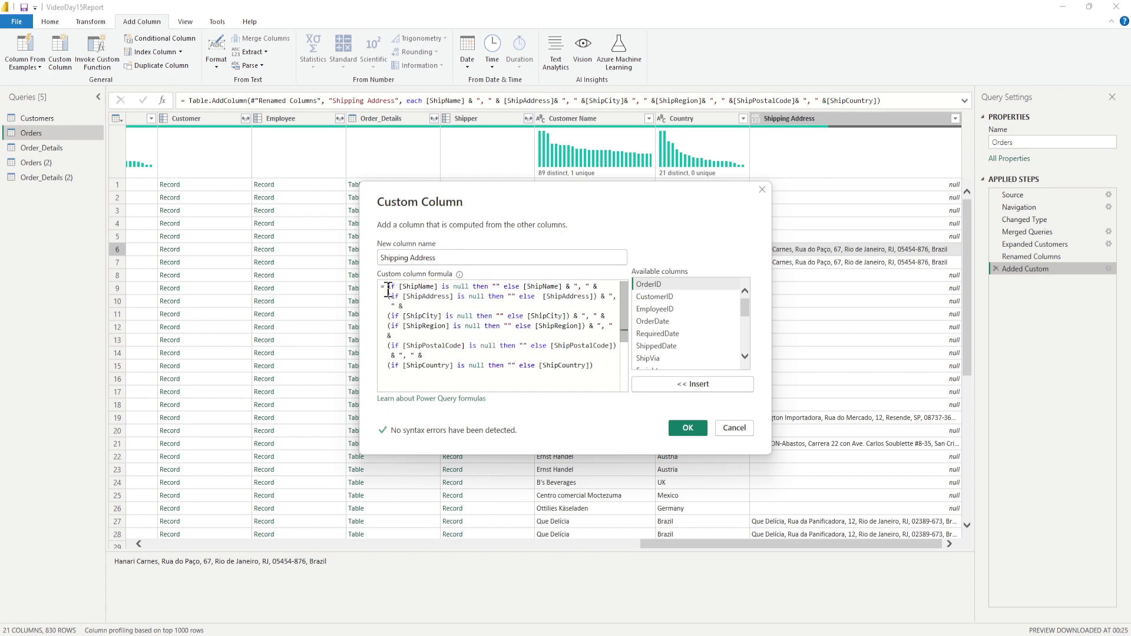
click(412, 287)
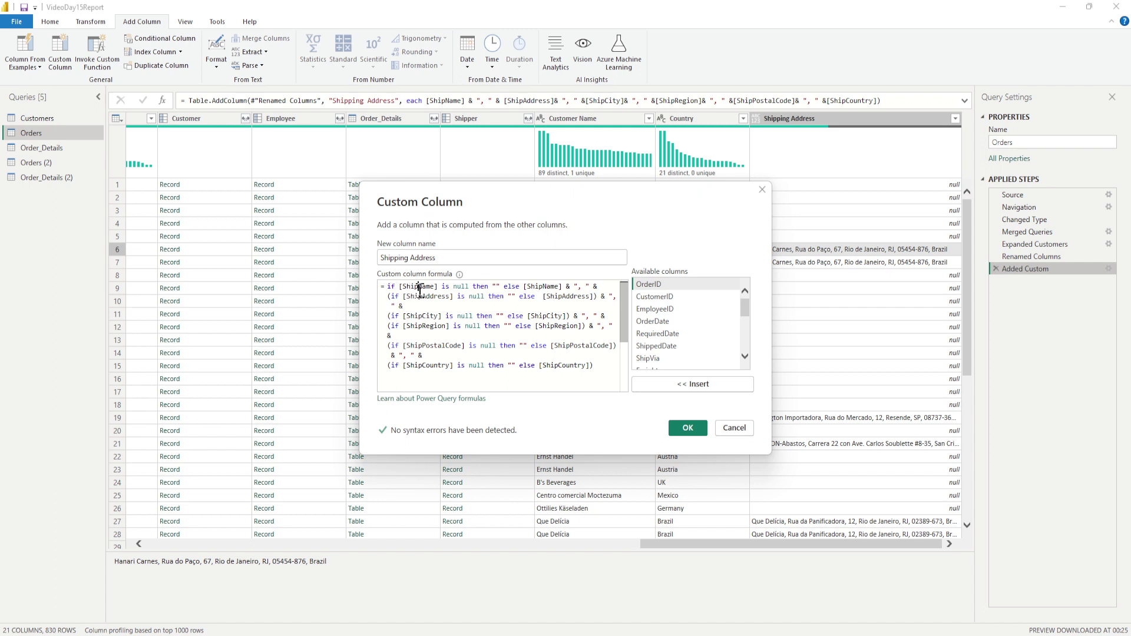
click(474, 295)
click(493, 287)
drag(523, 287, 562, 287)
click(687, 429)
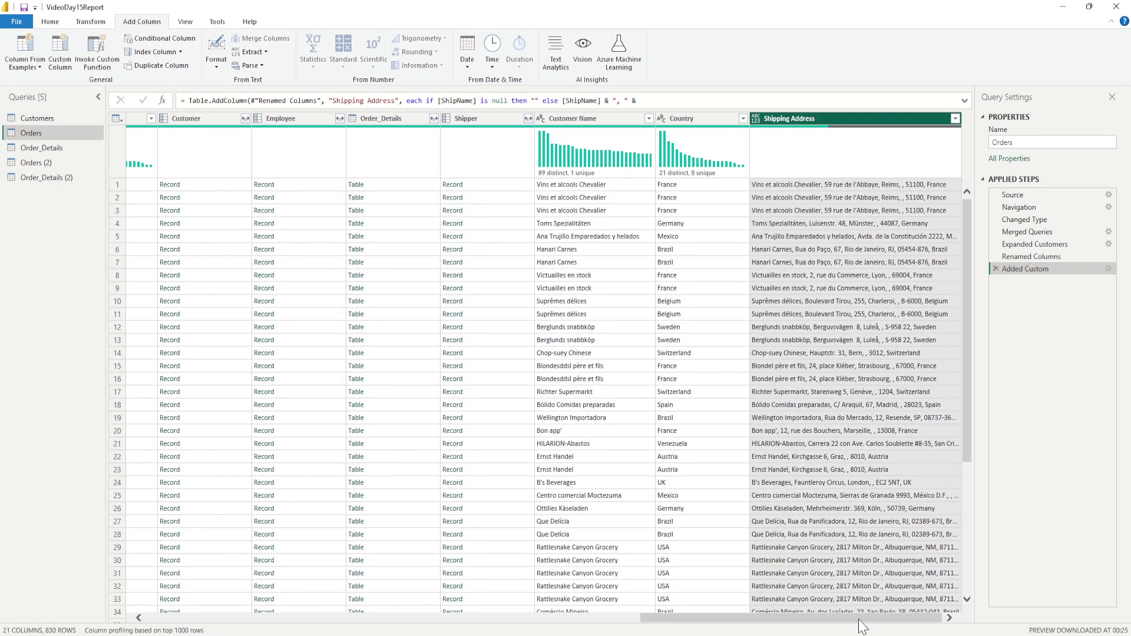
- Preview row 1's complete Shipping Address value in the pane below the table
click(903, 187)
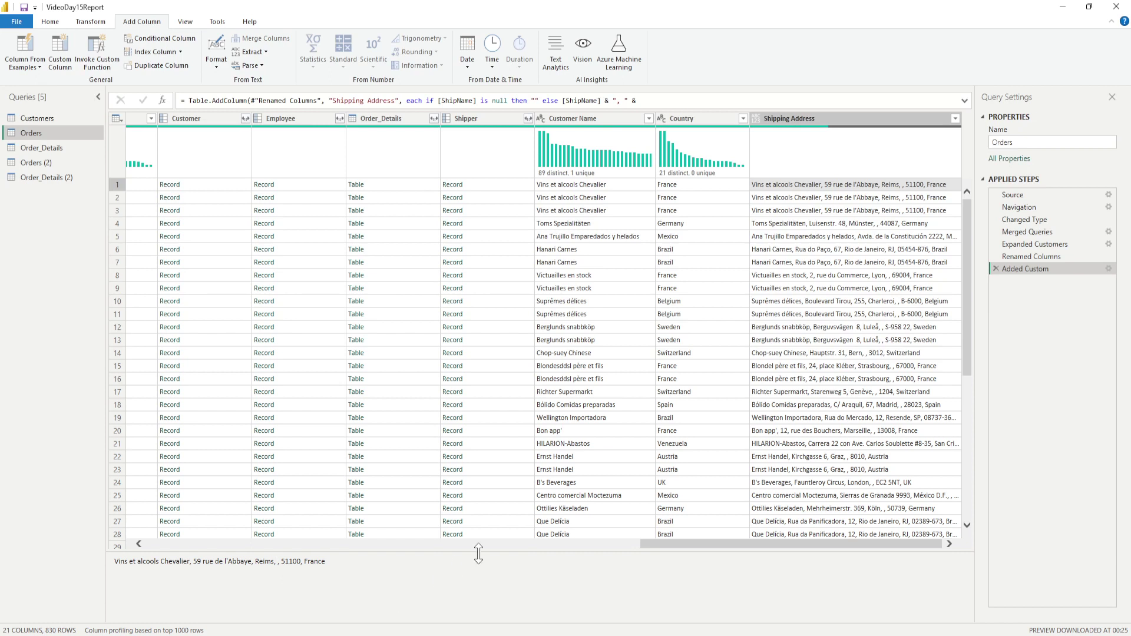
double_click(1023, 270)
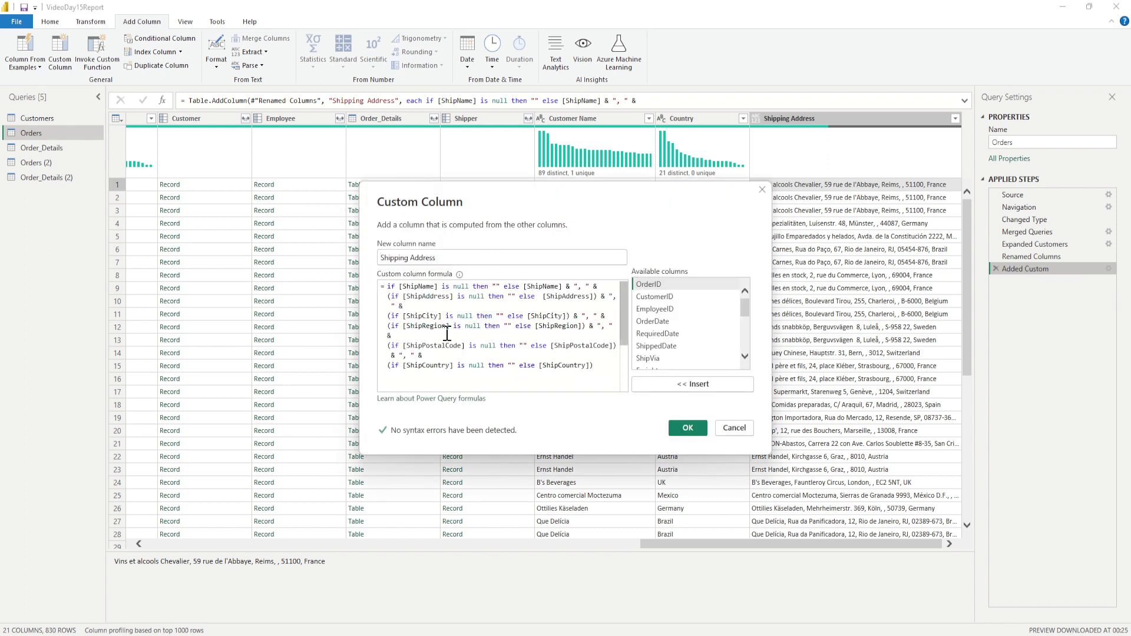
click(390, 297)
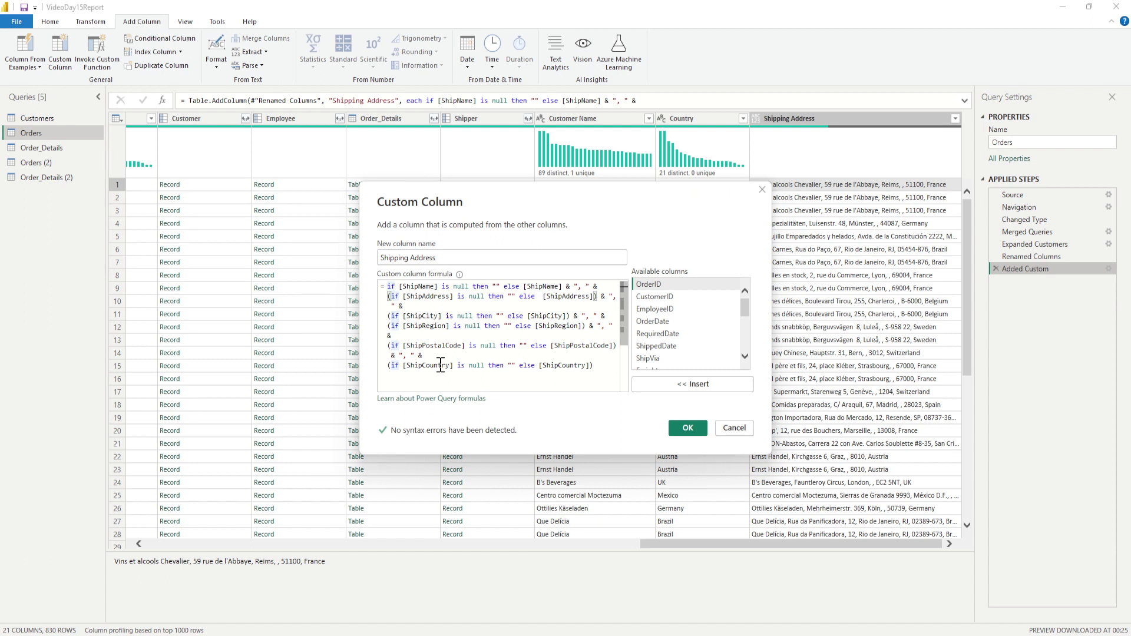
key(BackSpace)
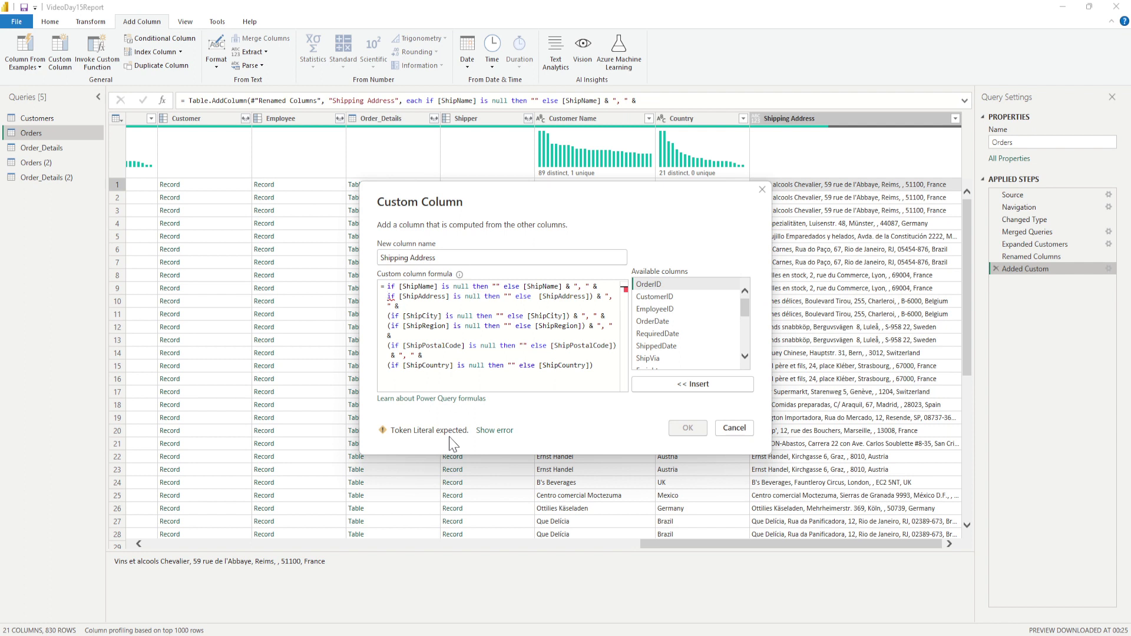
text(()
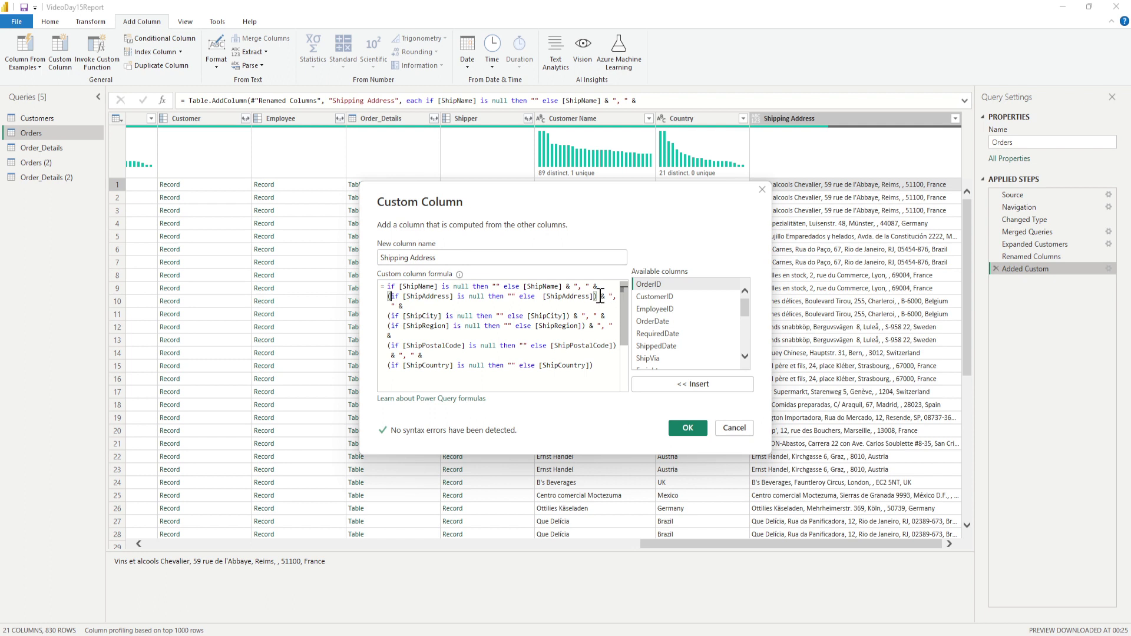
drag(599, 296, 570, 317)
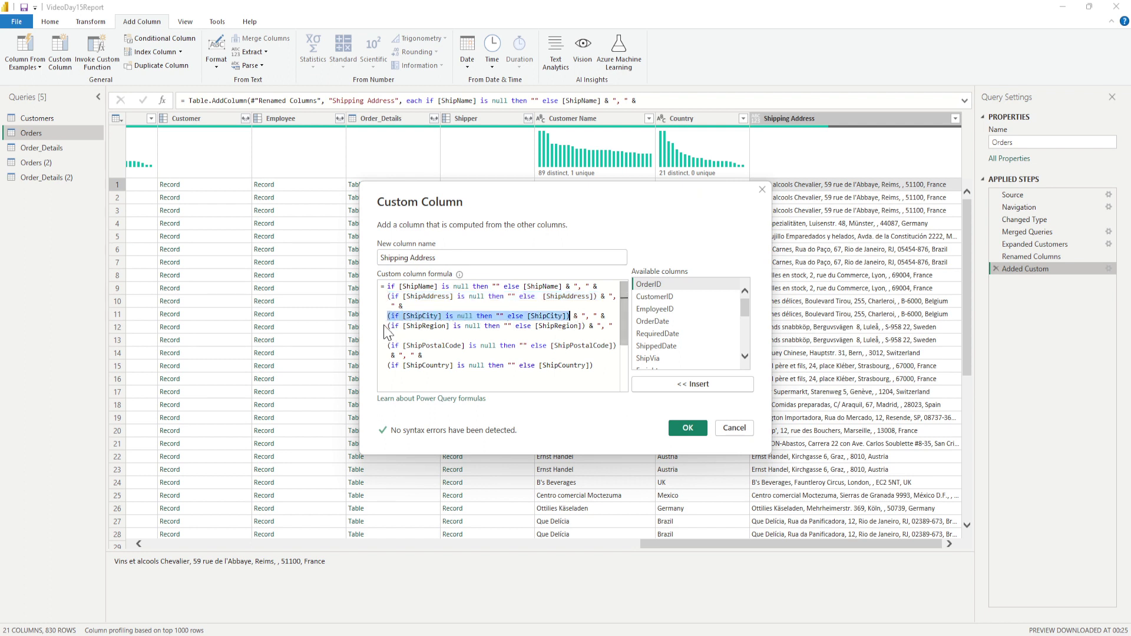
drag(387, 325, 586, 327)
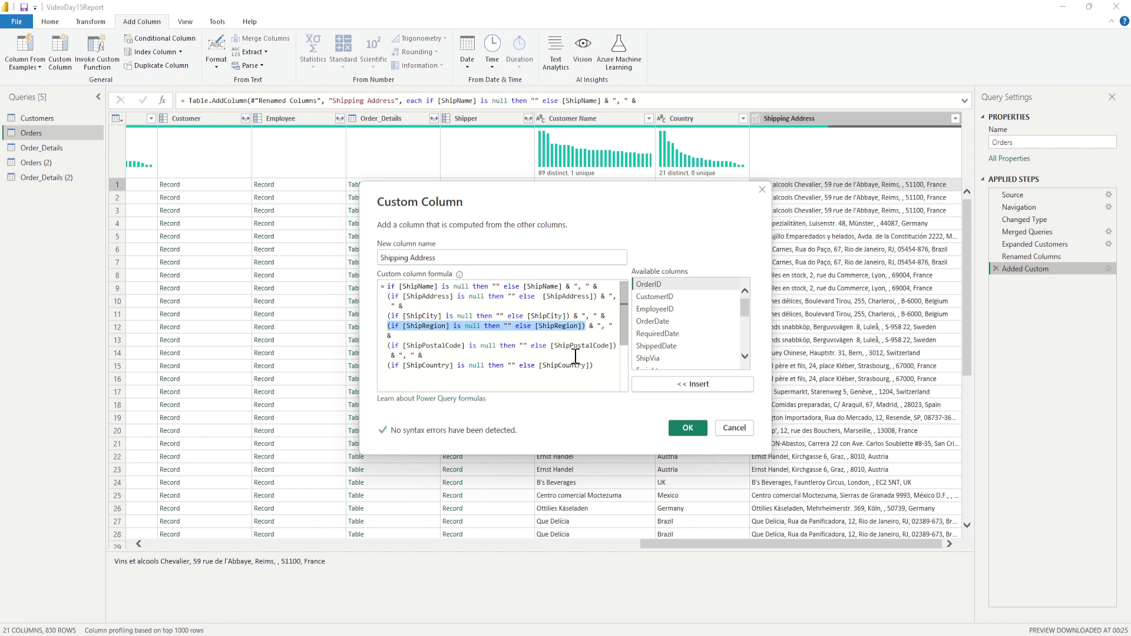
click(688, 428)
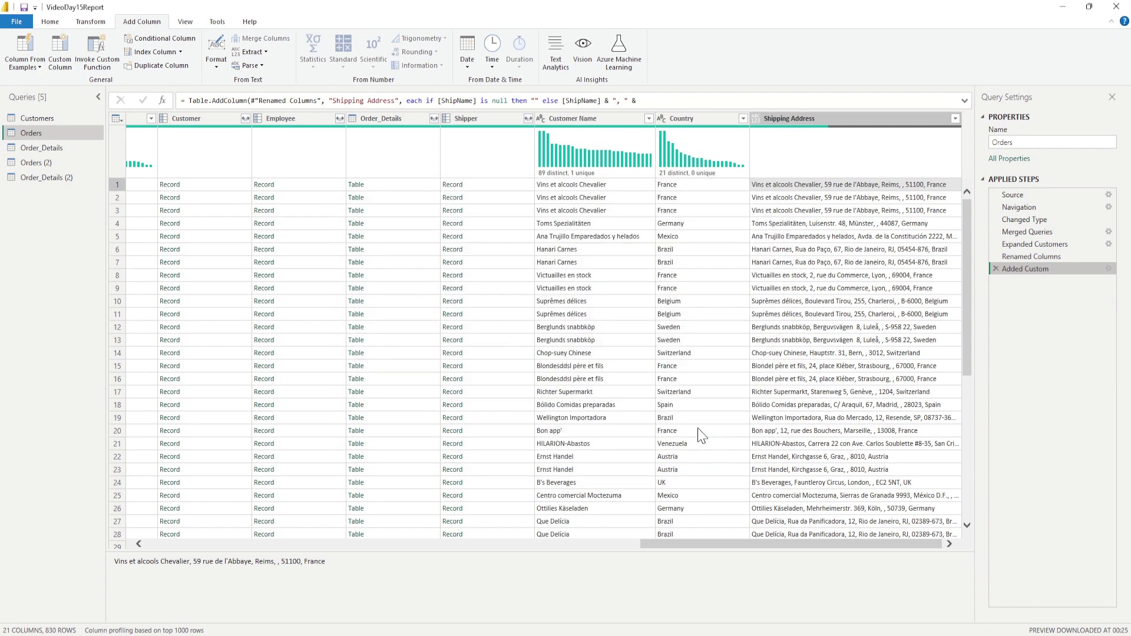